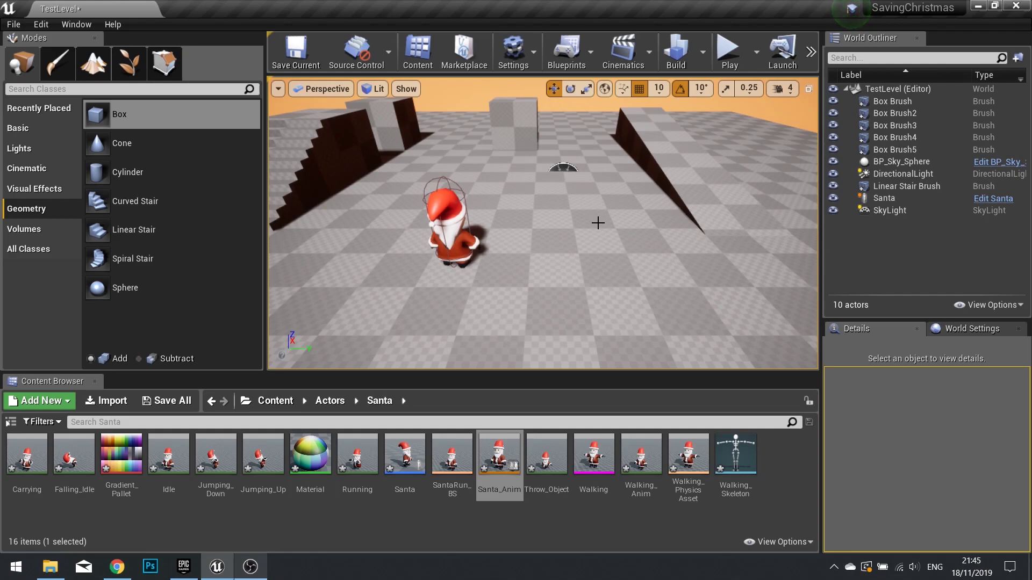
Step: Play-test the level in the editor, running and jumping Santa around the stairs, ramp and boxes, and end the session
left_click(728, 51)
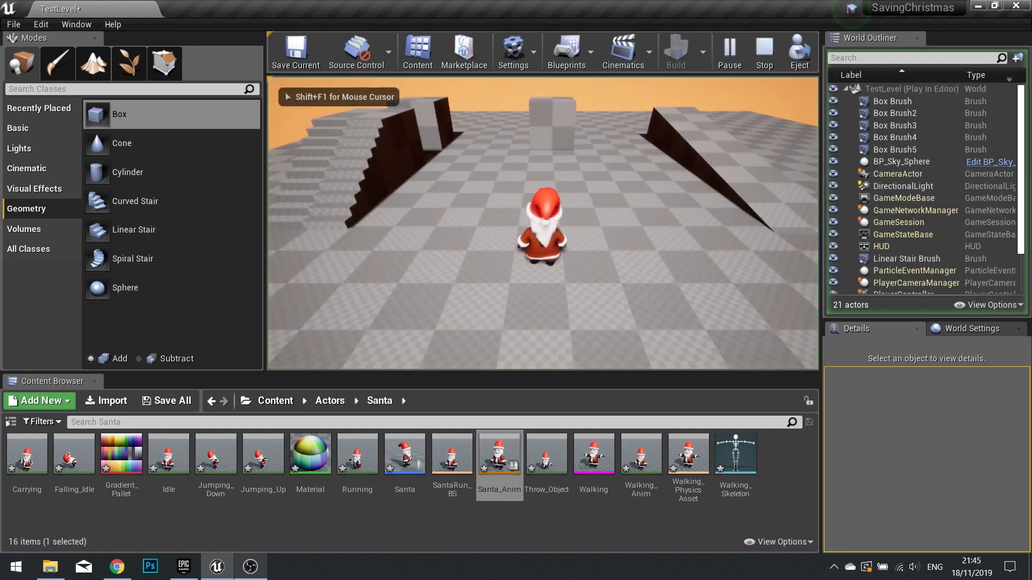
key("a")
key("w")
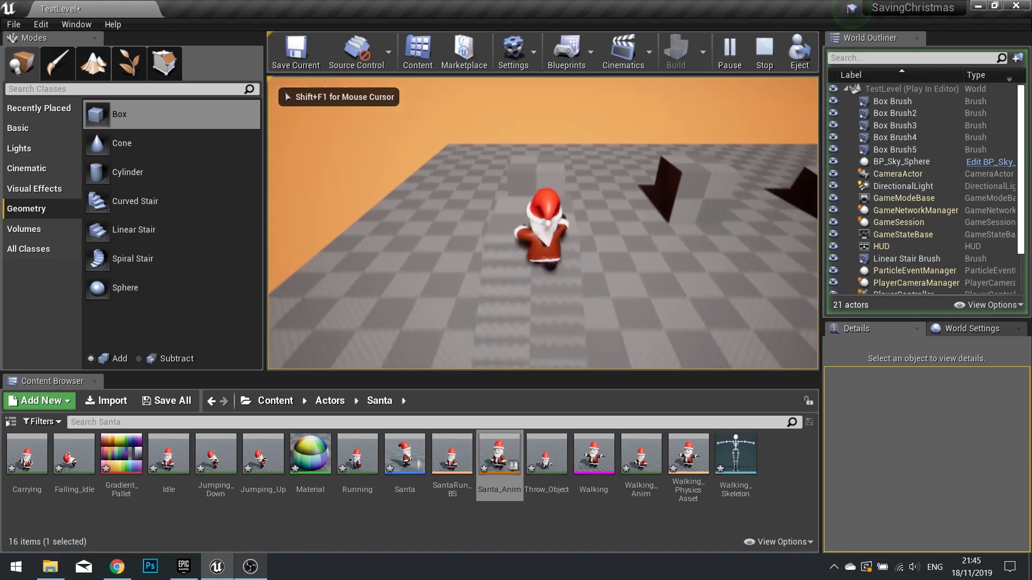
key("d")
key("space")
key("a")
key("s")
key("d")
key("space")
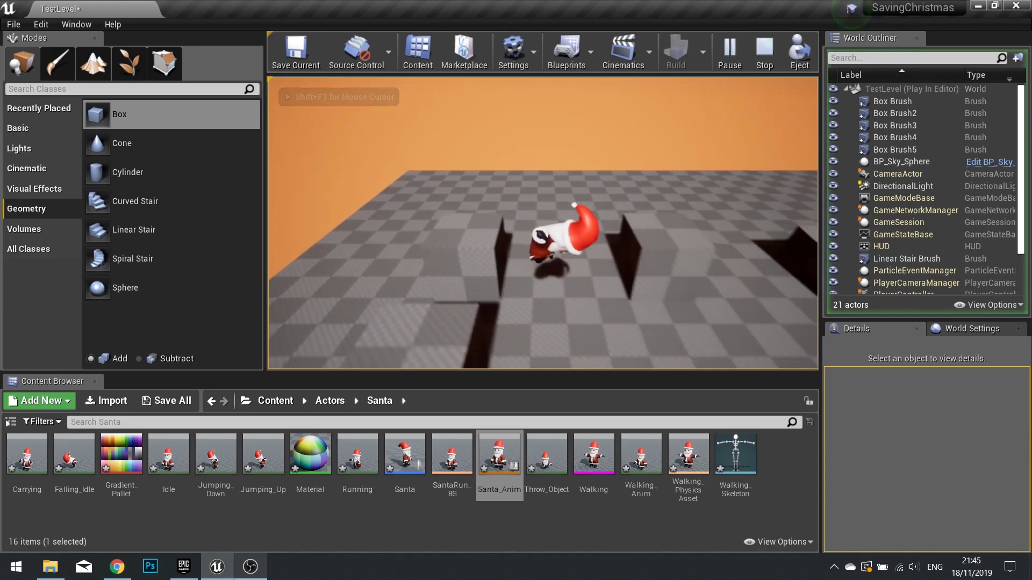
key("s")
key("d")
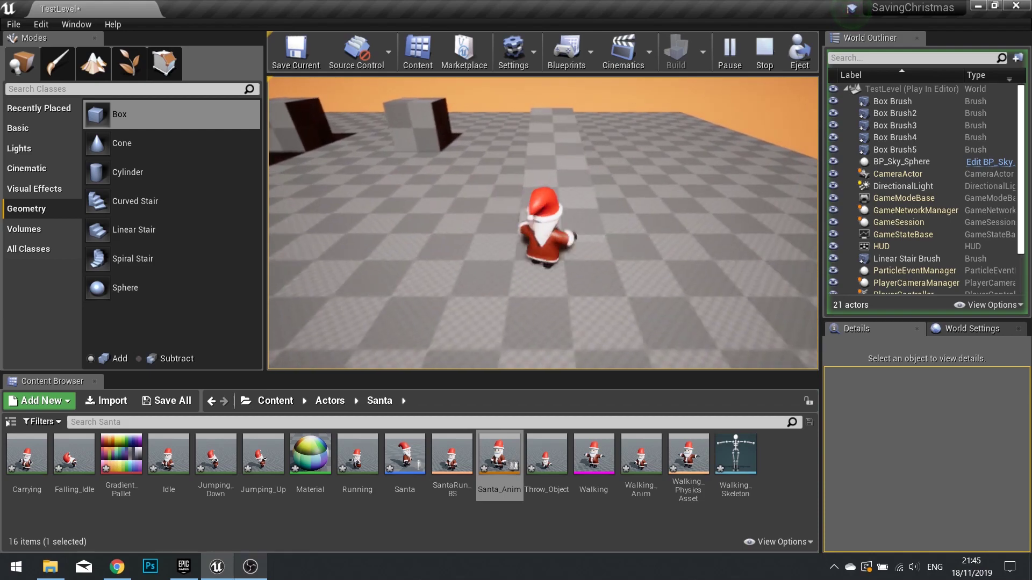
key("w")
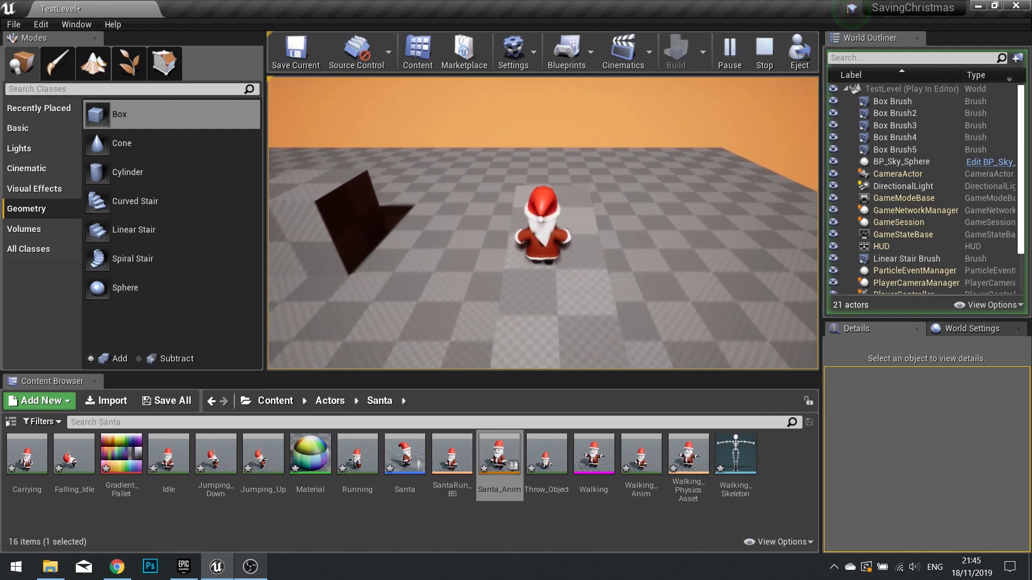
key("d")
key("s")
key("a")
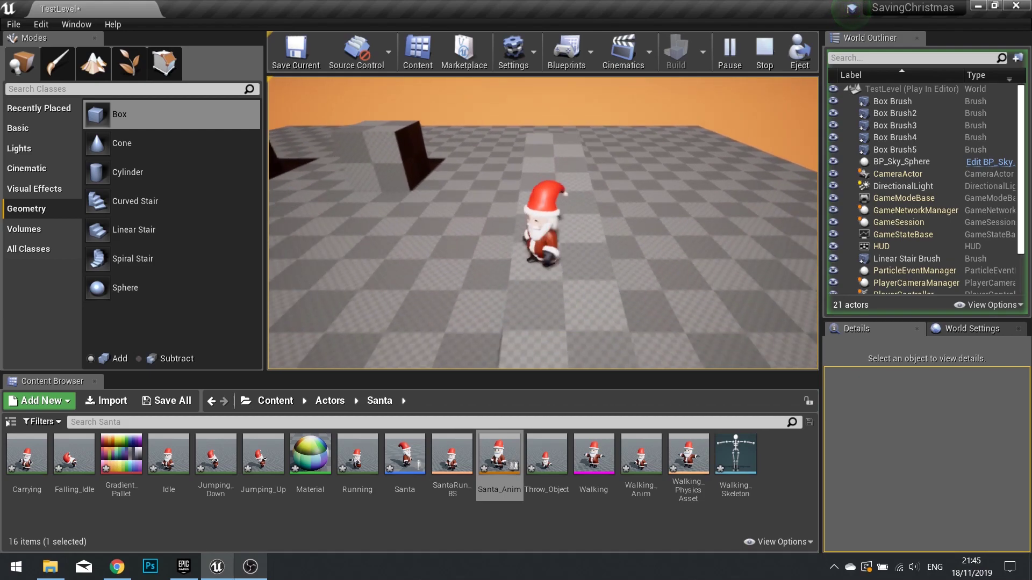
key("s")
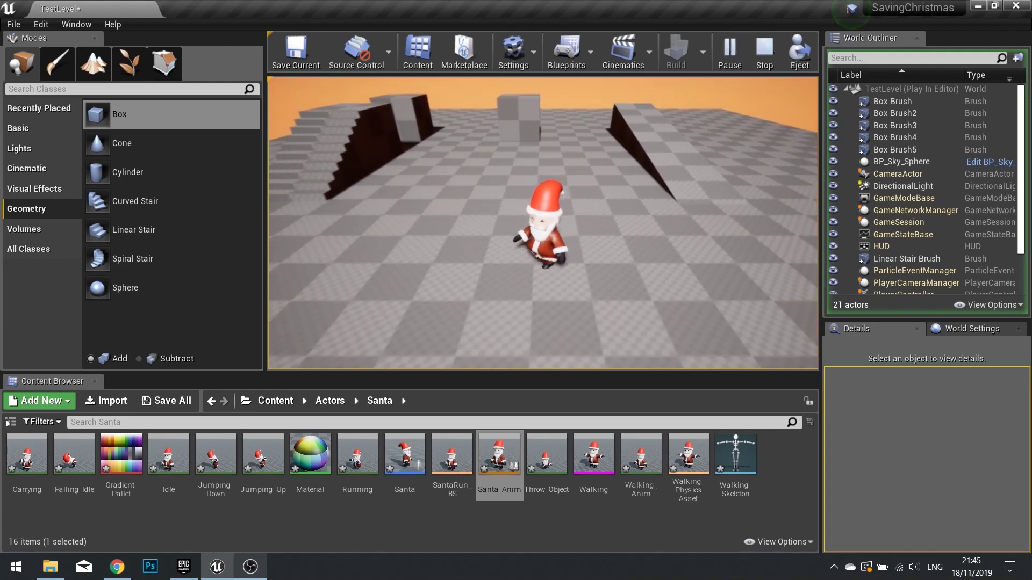
key("a")
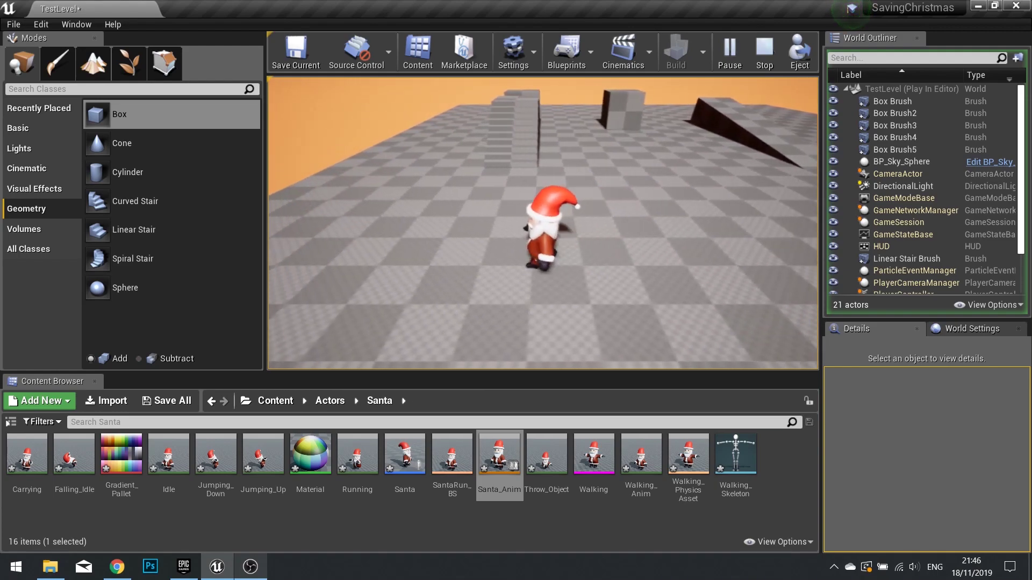
key("a")
key("w")
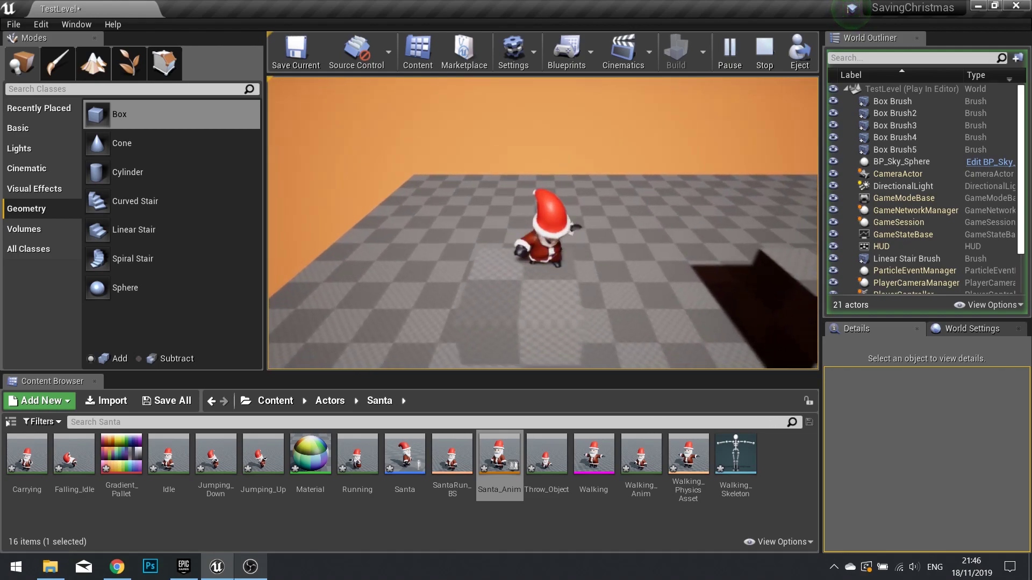
key("s")
key("space")
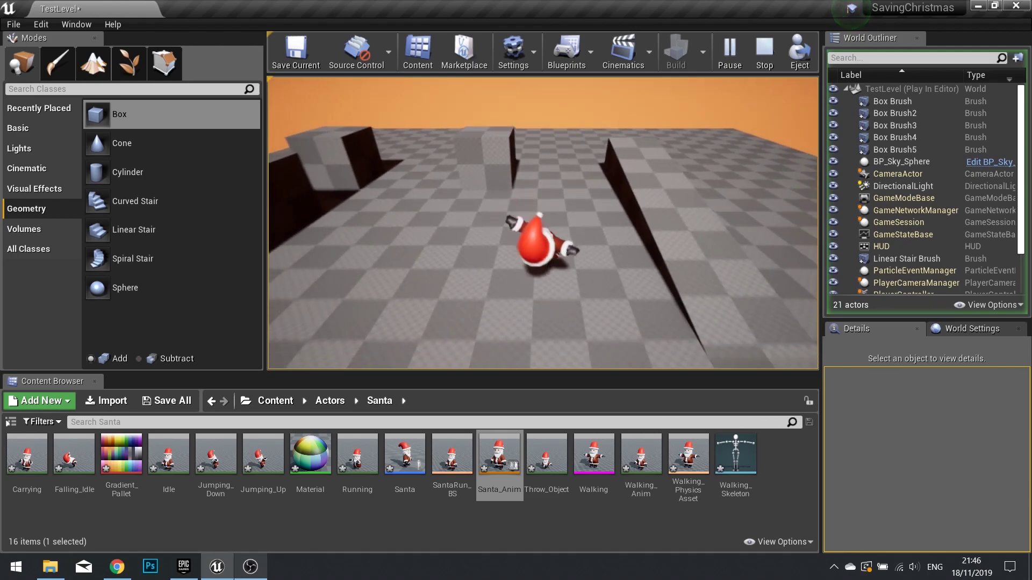
key("d")
key("a")
key("s")
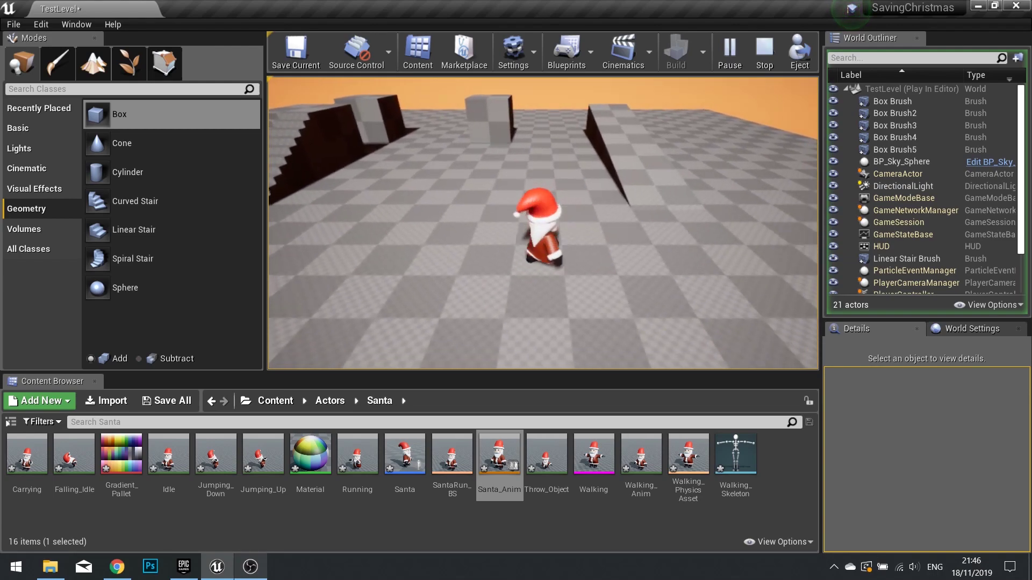
key("d")
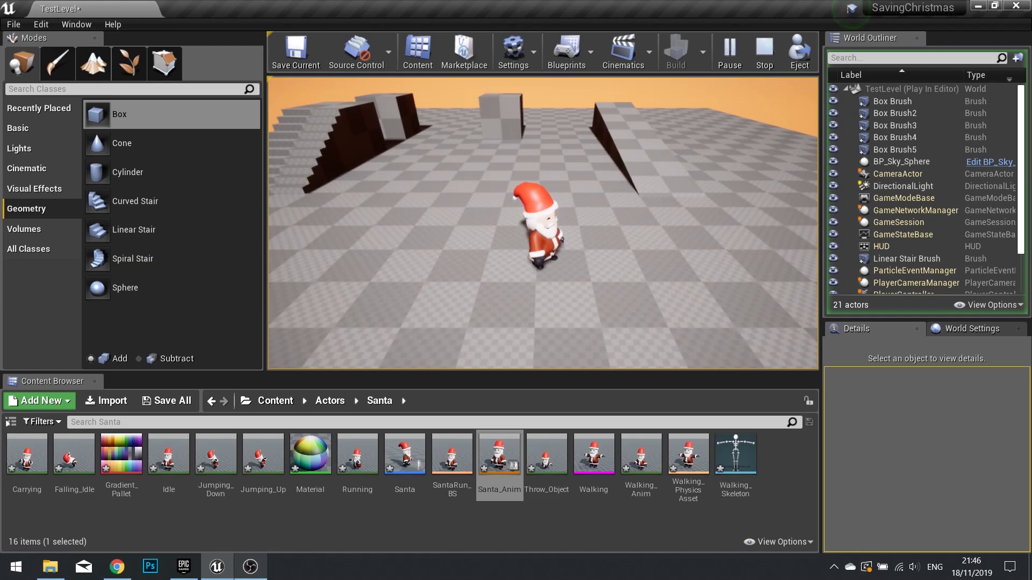
key("Escape")
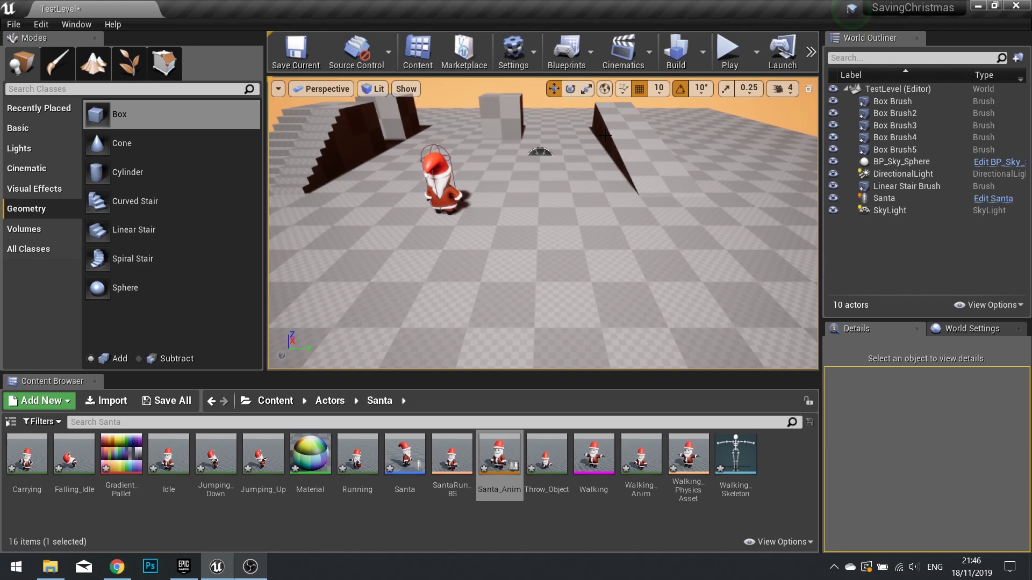
Step: Open the engine's Input settings in the Project Settings
right_click_drag(554, 154, 543, 154)
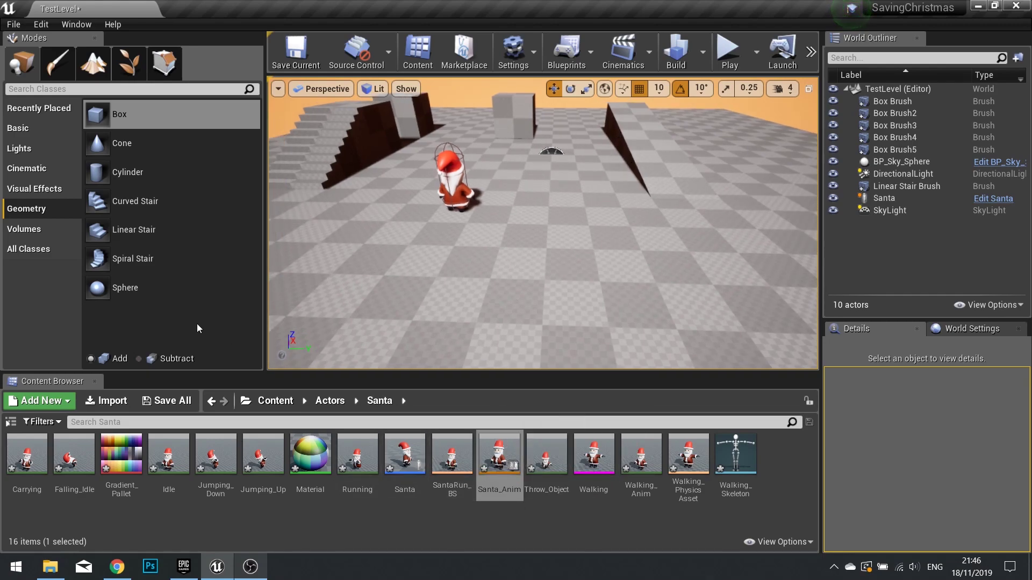
left_click(40, 25)
left_click(80, 217)
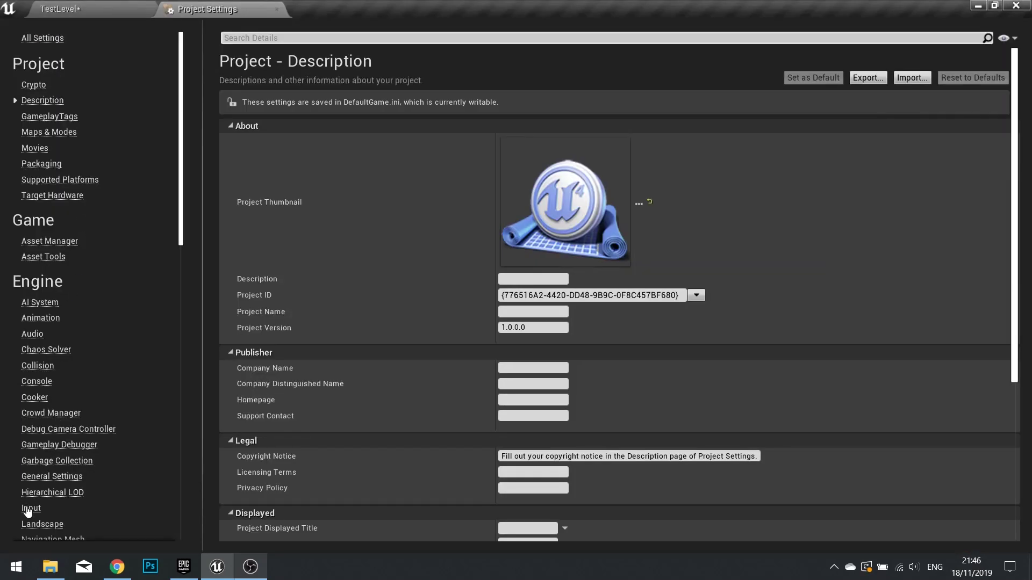
left_click(30, 510)
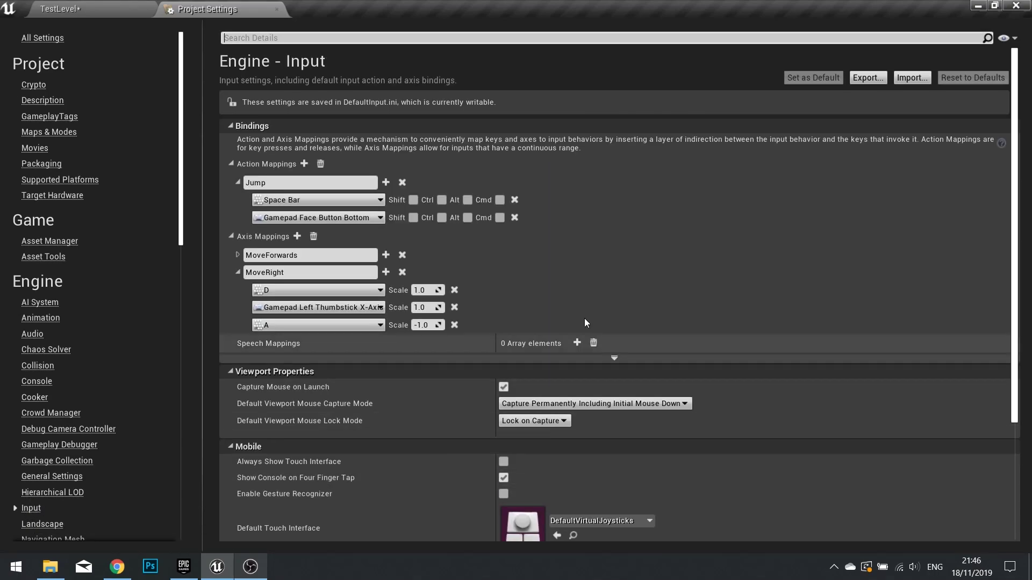
Step: Add a new action mapping named Attack
left_click(304, 164)
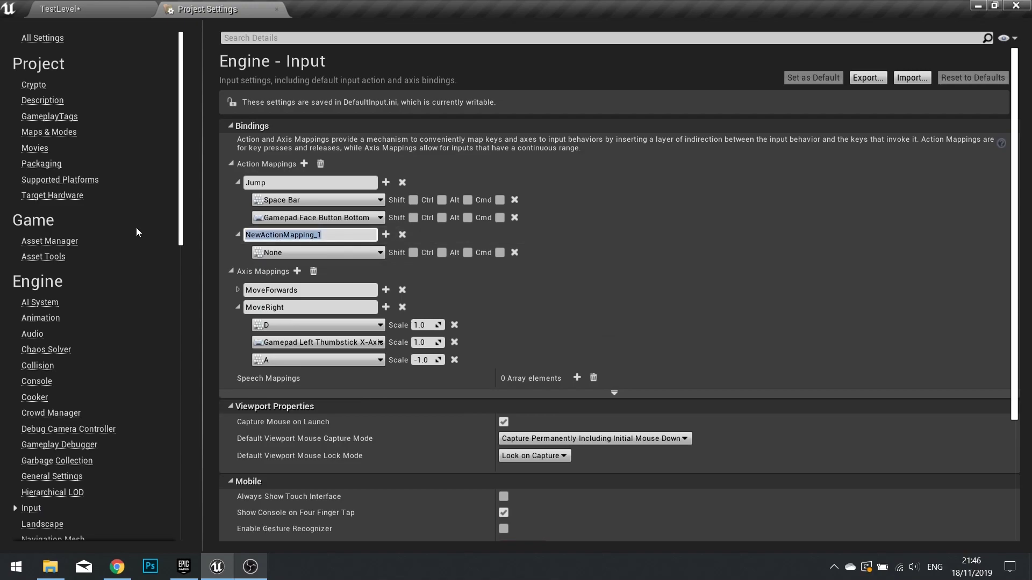
type("Throw")
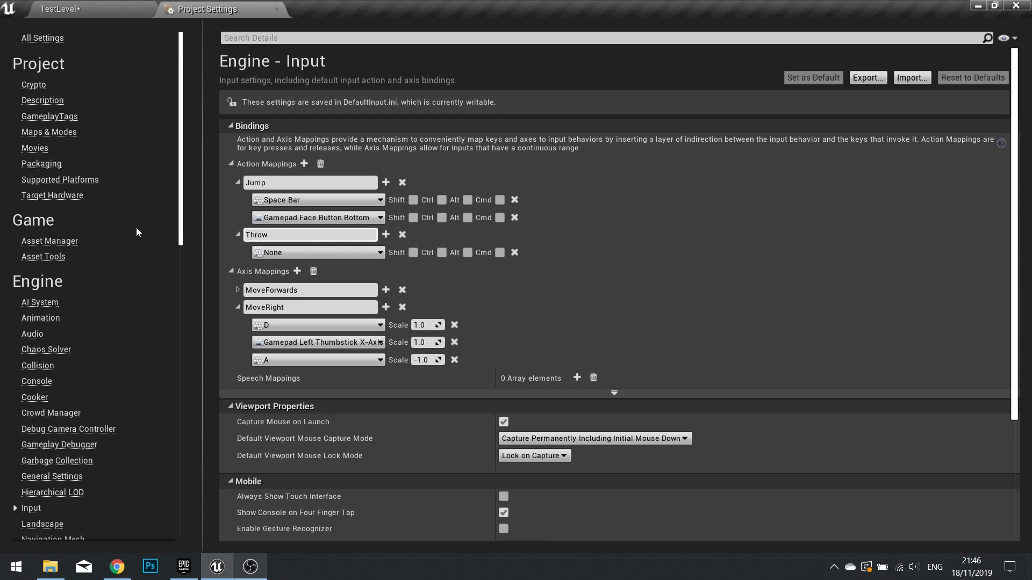
key("BackSpace")
key("BackSpace")
key("BackSpace")
key("BackSpace")
key("BackSpace")
type("Attack")
key("Return")
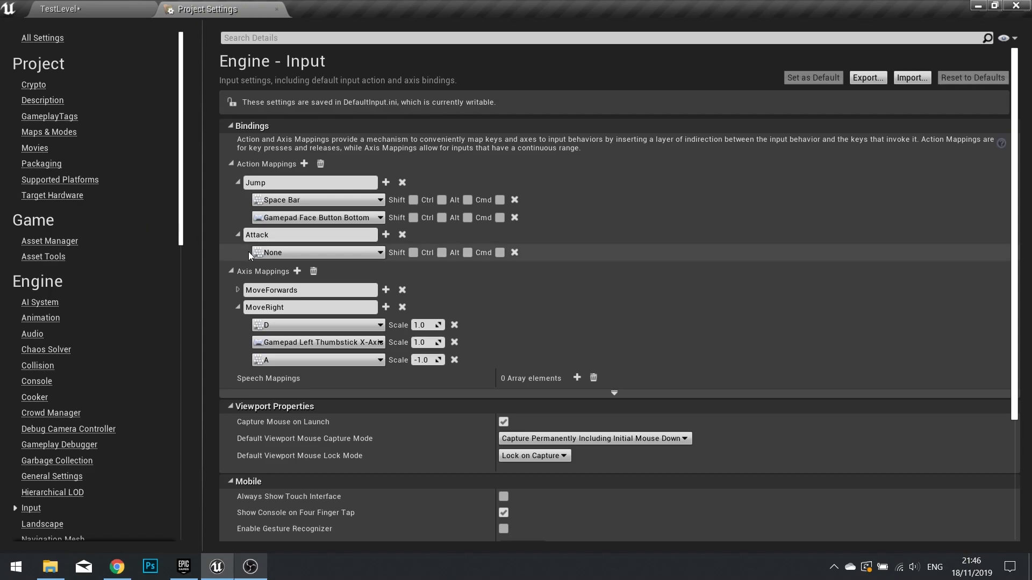
Step: Bind the Attack action mapping to Left Mouse Button
left_click(290, 254)
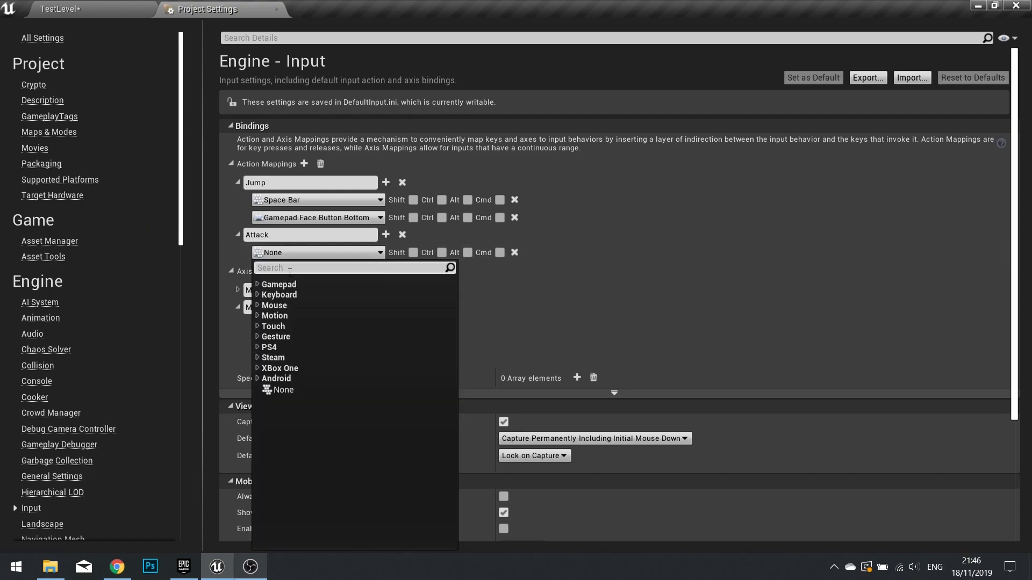
type("leftmou")
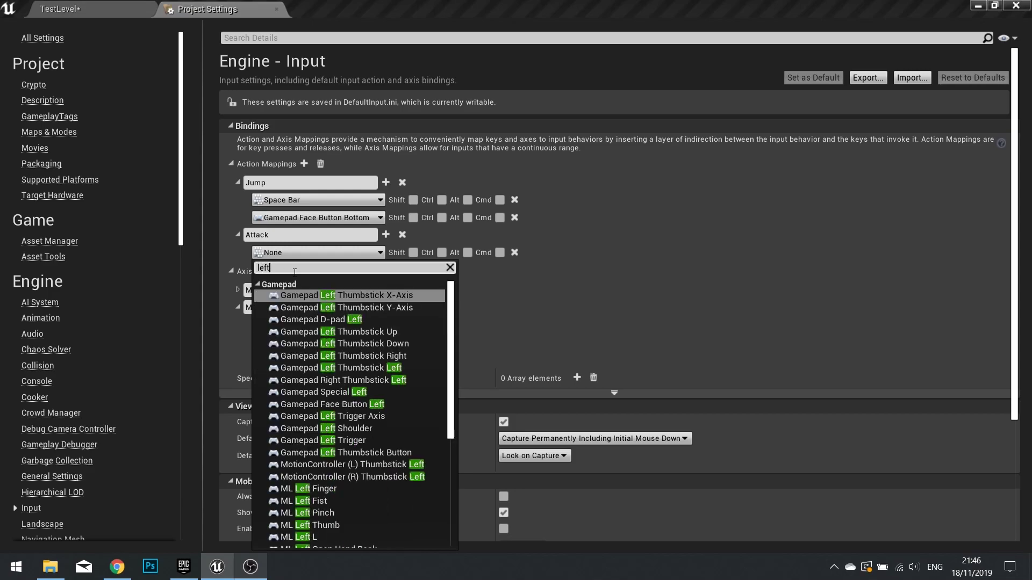
key("BackSpace")
key("BackSpace")
type("mouse")
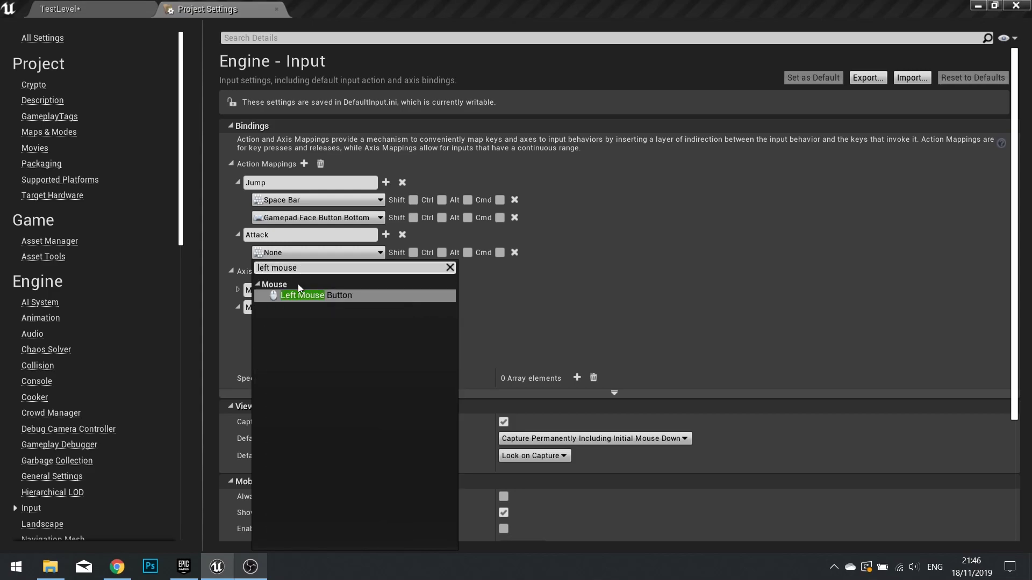
left_click(297, 295)
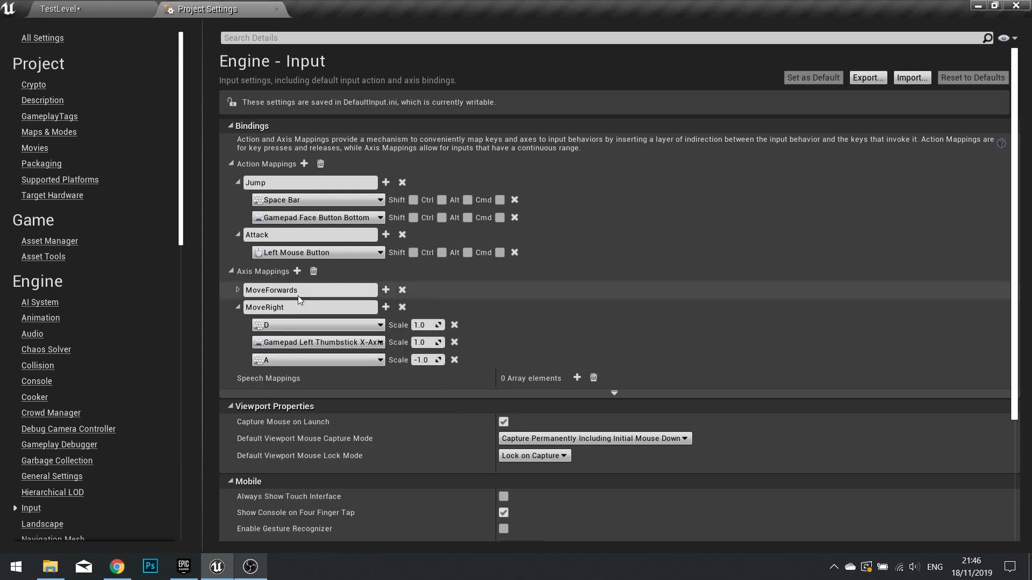
Step: Add a second binding, Gamepad Face Button Left, to the Attack action and close the Project Settings
left_click(385, 235)
left_click(285, 269)
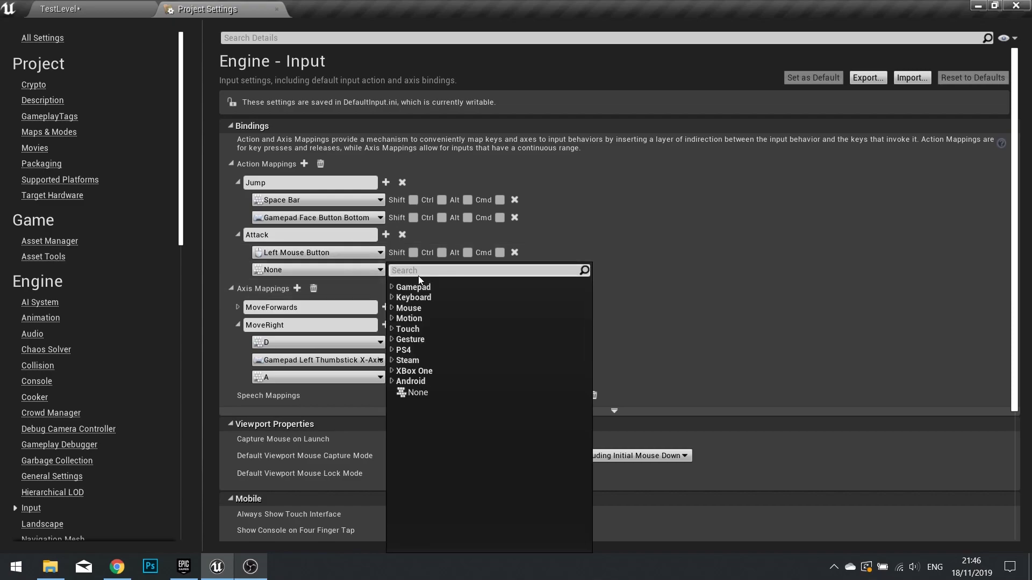
type("gamepad face")
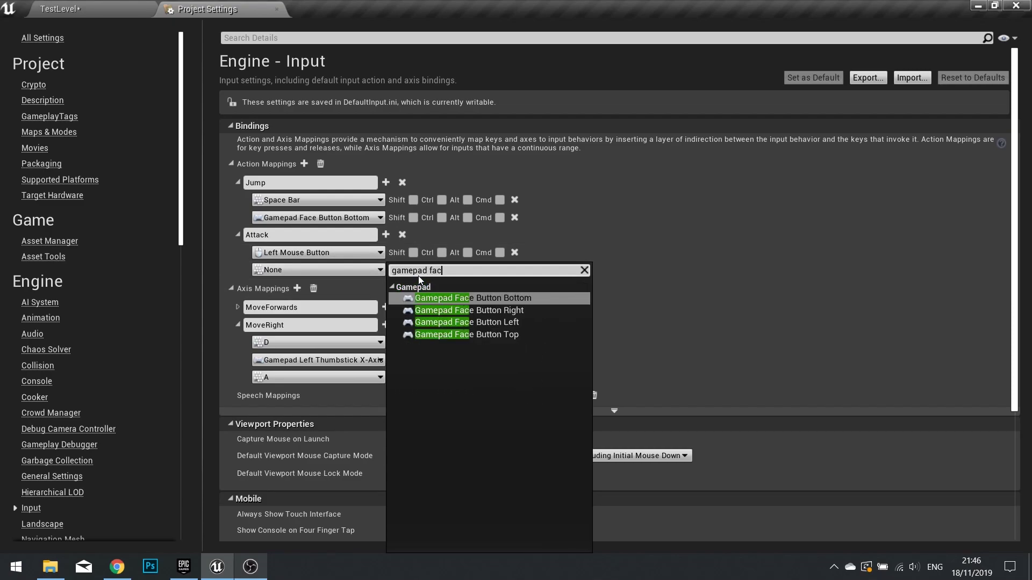
left_click(518, 323)
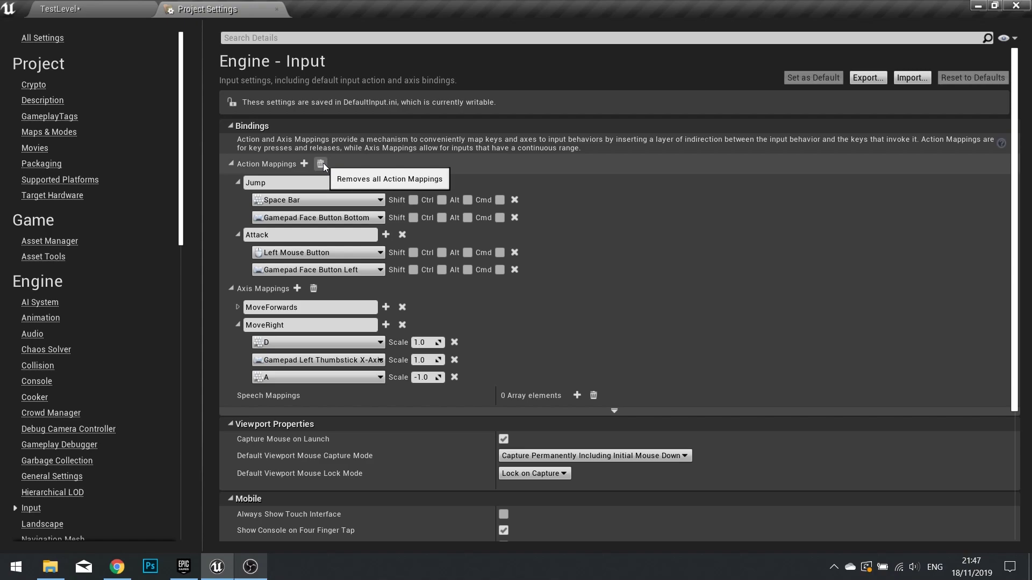
left_click(276, 9)
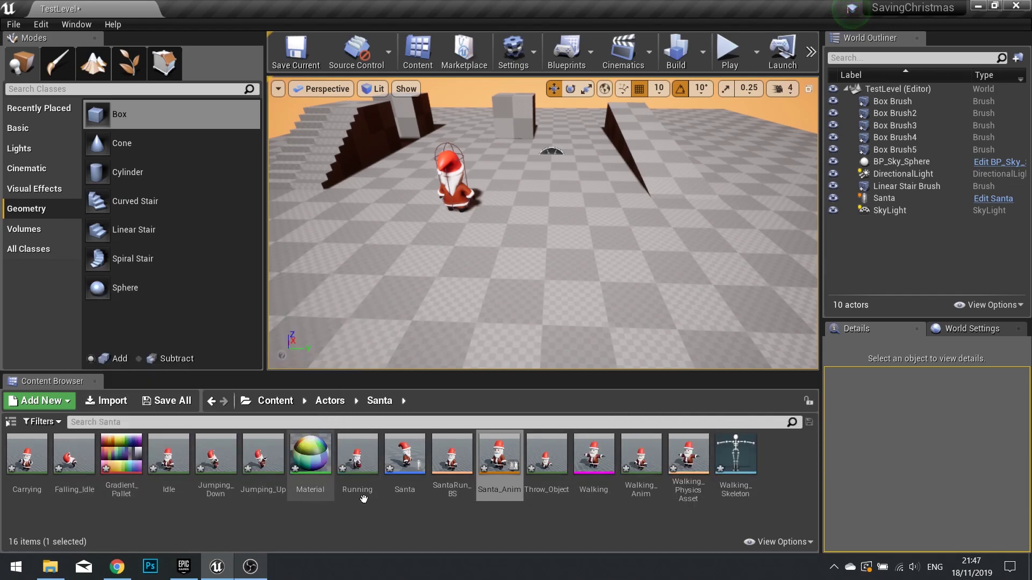
Step: Open the Throw_Object animation and examine Santa's throwing motion in the preview
double_click(540, 469)
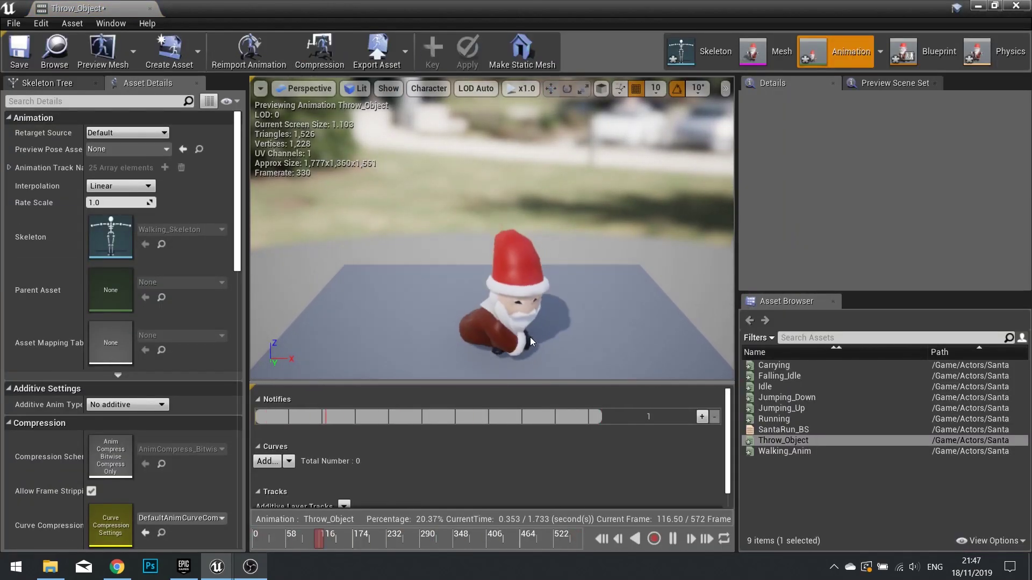
left_click_drag(493, 265, 538, 317, "alt")
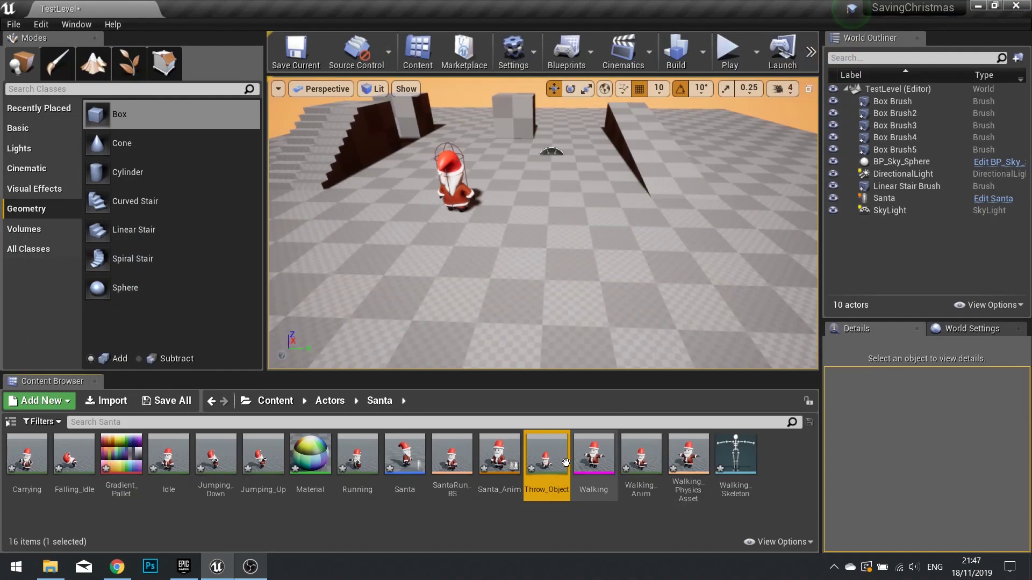
Step: Create an AnimMontage from the Throw_Object animation with the default name and open it for editing
right_click(566, 463)
mouse_move(583, 118)
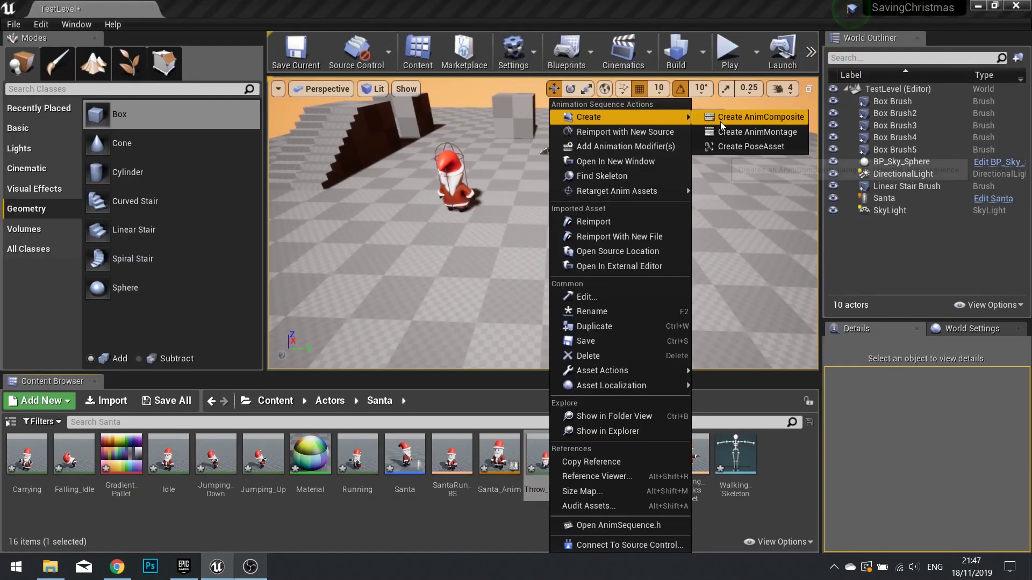
left_click(730, 133)
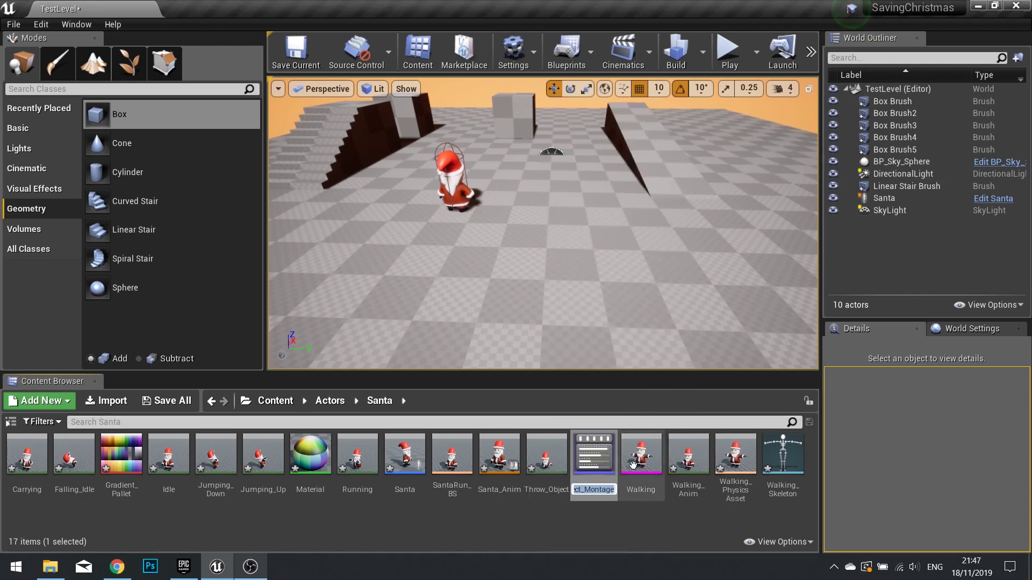
double_click(594, 456)
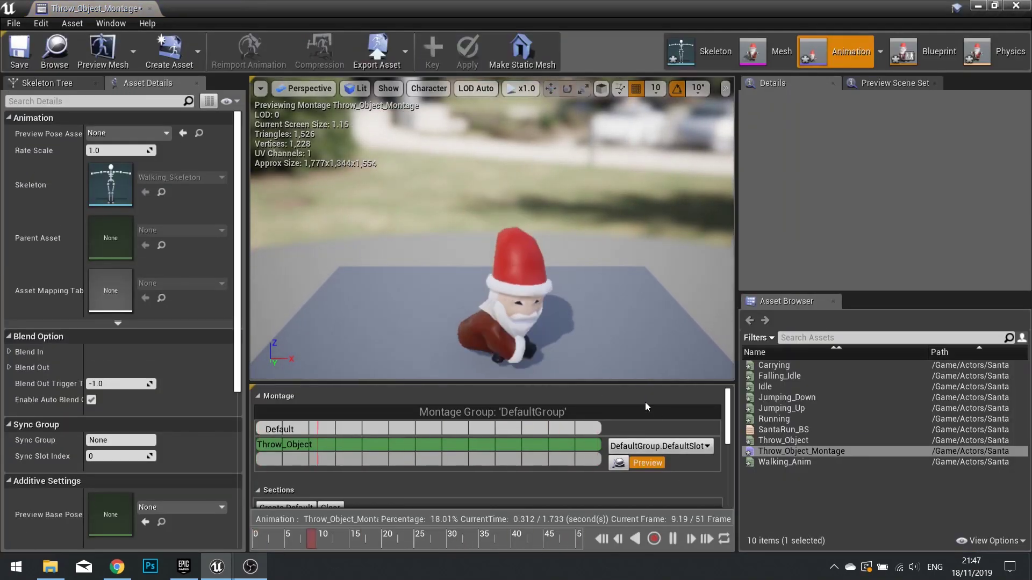
Step: Enlarge the montage timeline area below the preview and display the Anim Slot Manager
left_click_drag(624, 383, 608, 304)
mouse_move(544, 235)
right_mouse_down()
mouse_move(544, 183)
mouse_move(544, 274)
mouse_move(544, 215)
right_mouse_up()
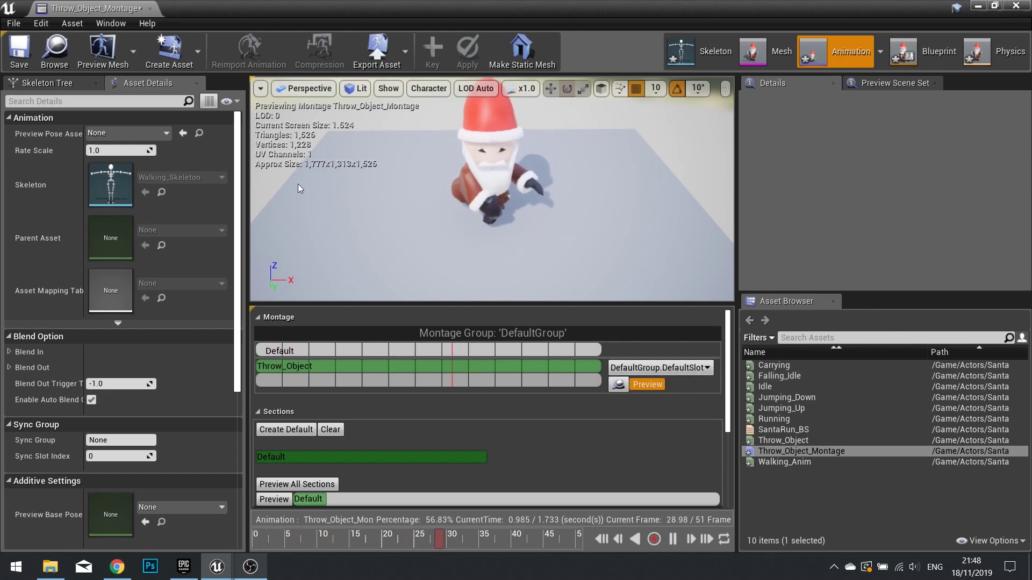
left_click(112, 24)
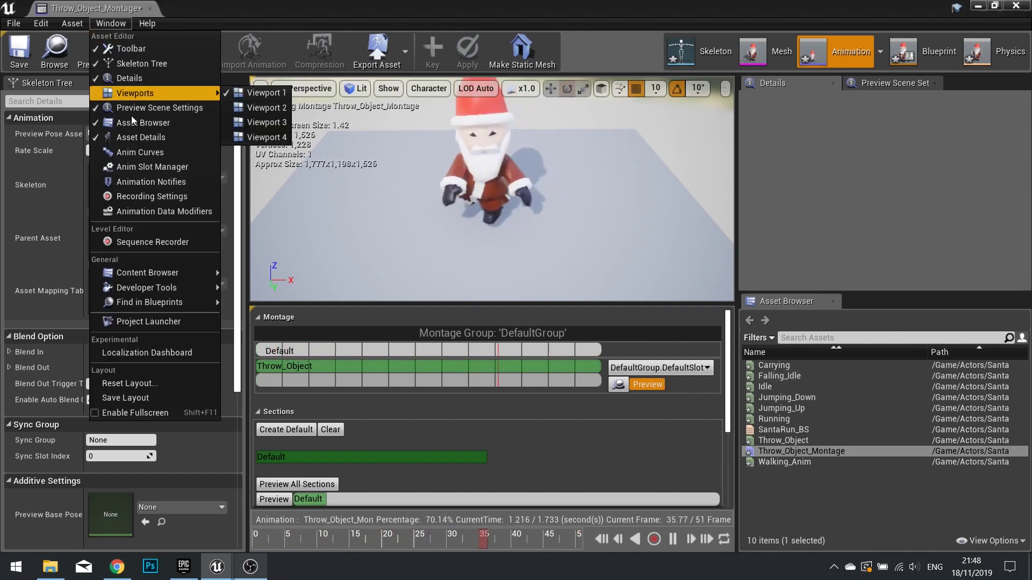
left_click(144, 168)
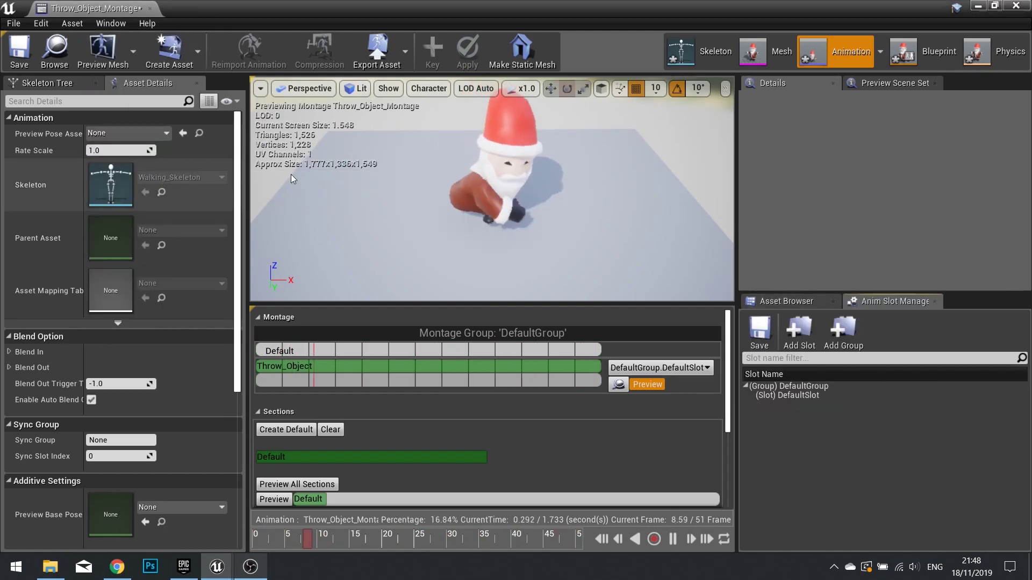
Step: Add a new animation slot named TopBody to DefaultGroup
left_click(809, 340)
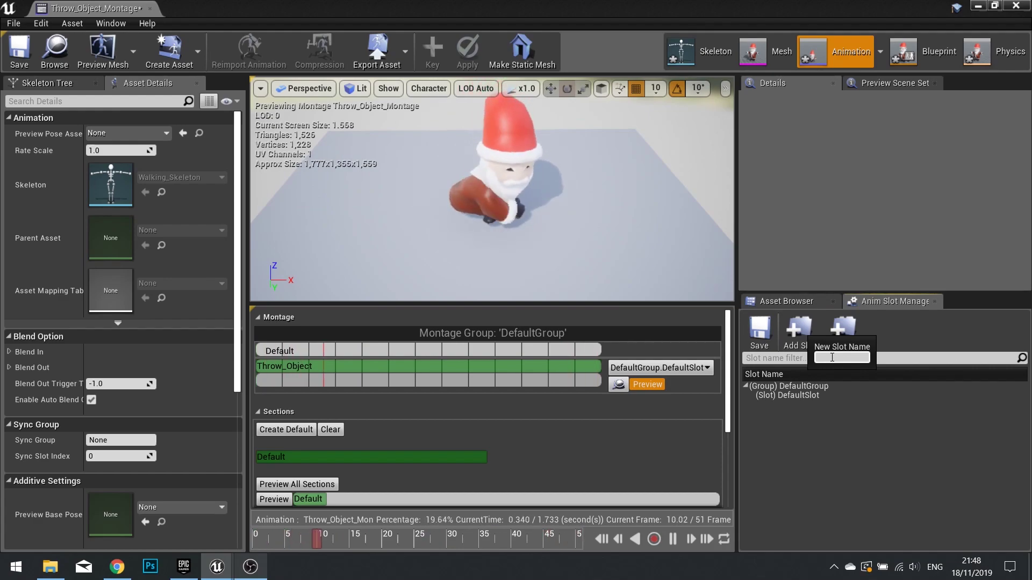
type("Top")
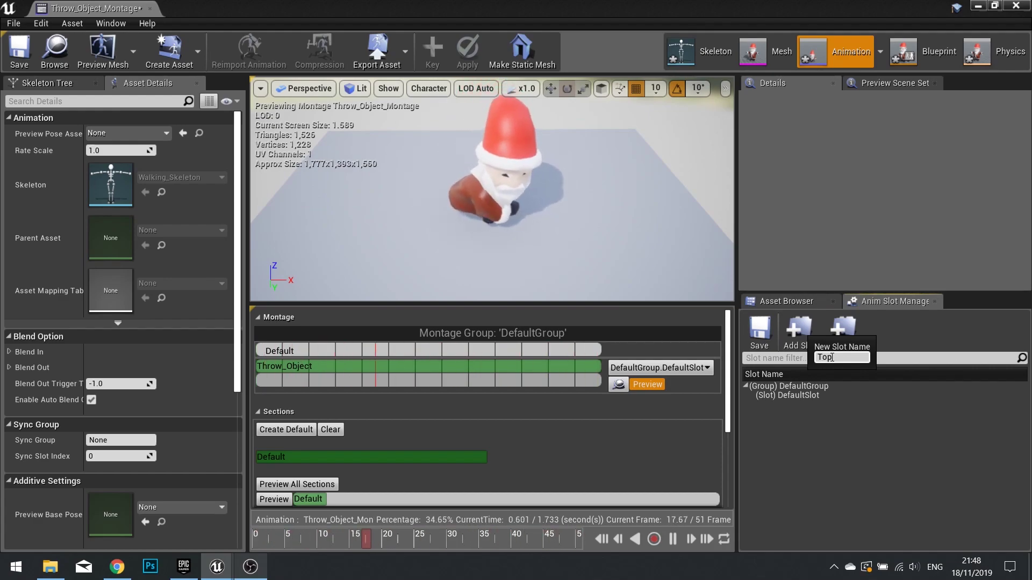
type("Body")
key("Return")
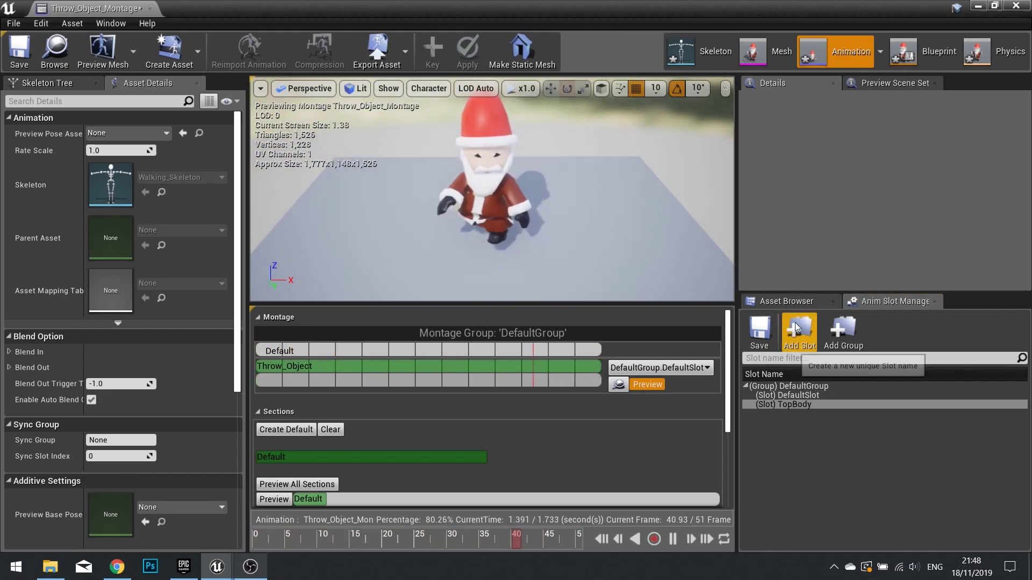
Step: Assign the DefaultGroup.TopBody slot to the montage track that holds the Throw_Object segment
left_click(789, 308)
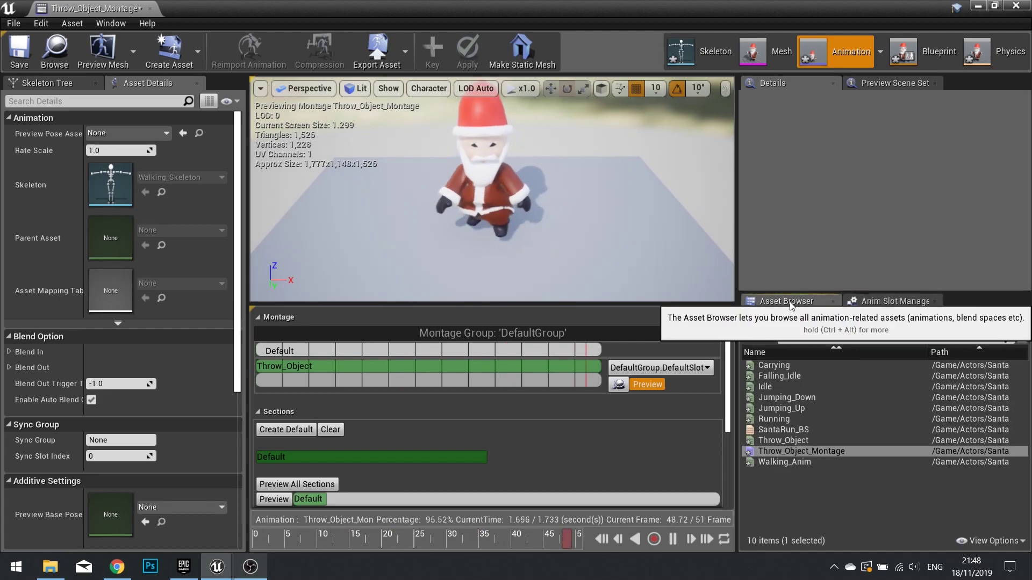
left_click(892, 302)
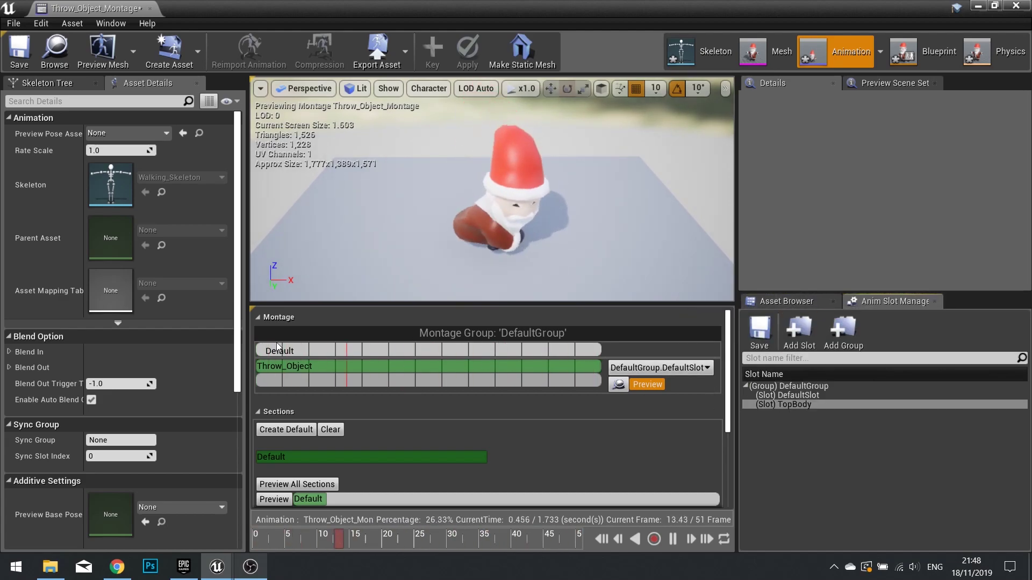
left_click(658, 367)
left_click(675, 393)
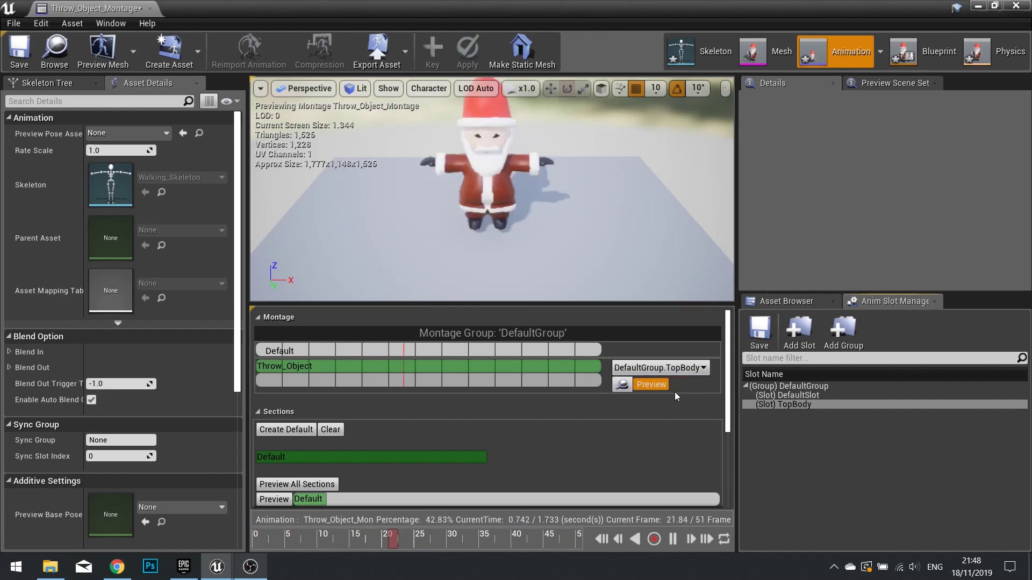
Step: Stop and rewind the preview, delete the Throw_Object segment, and add the Throw_Object animation to the track again
left_click(550, 365)
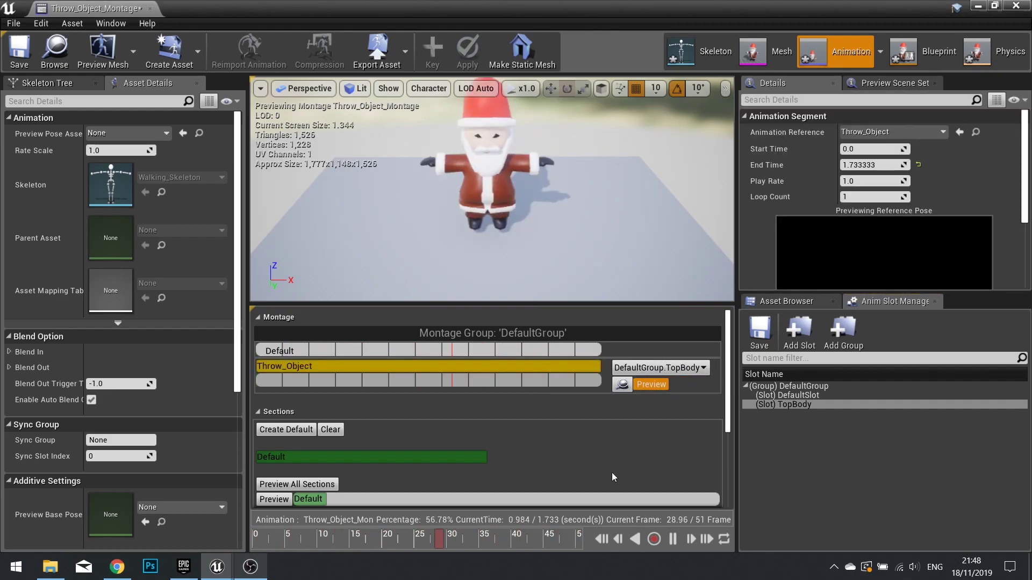
left_click(673, 539)
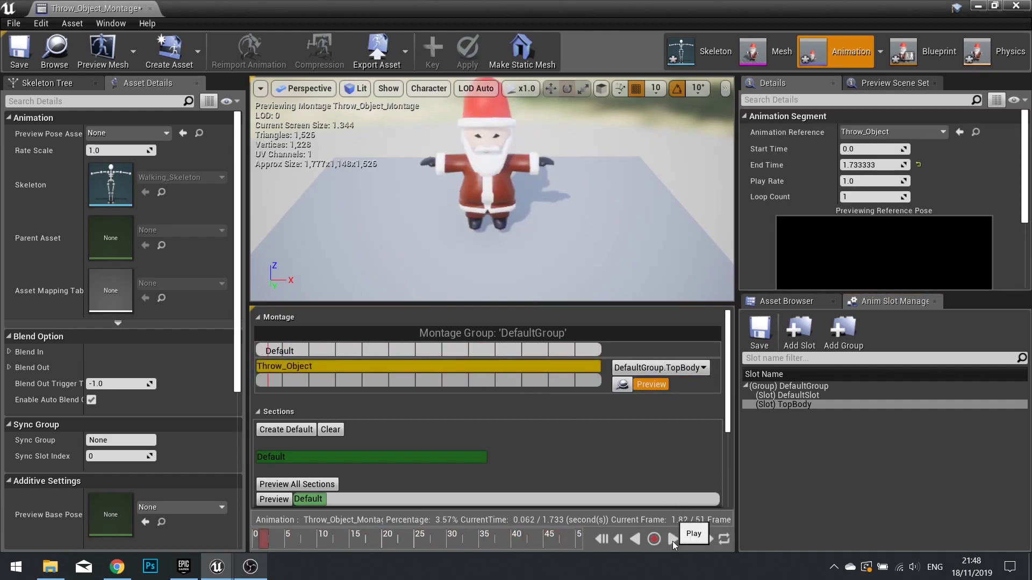
left_click(602, 543)
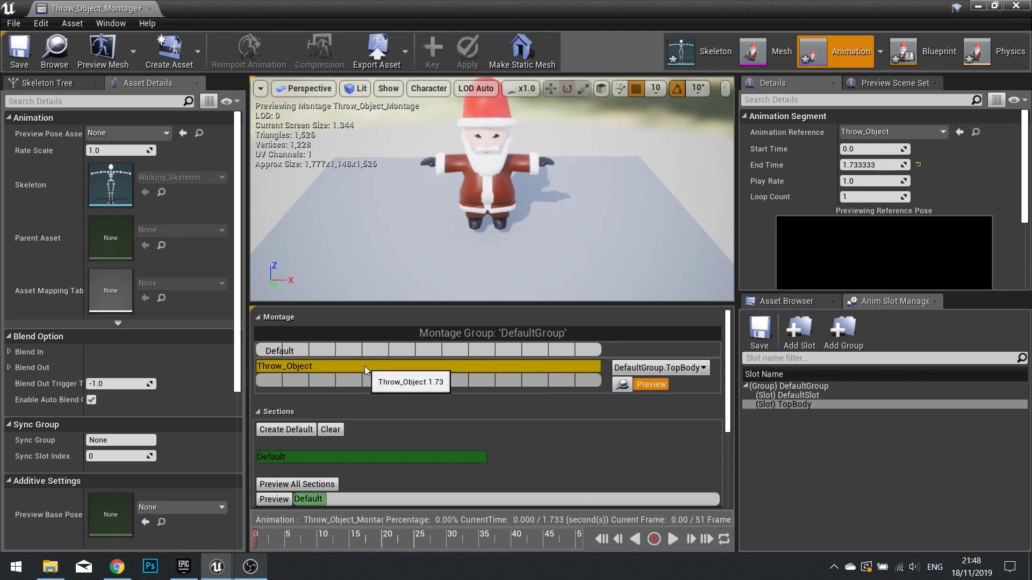
key("Delete")
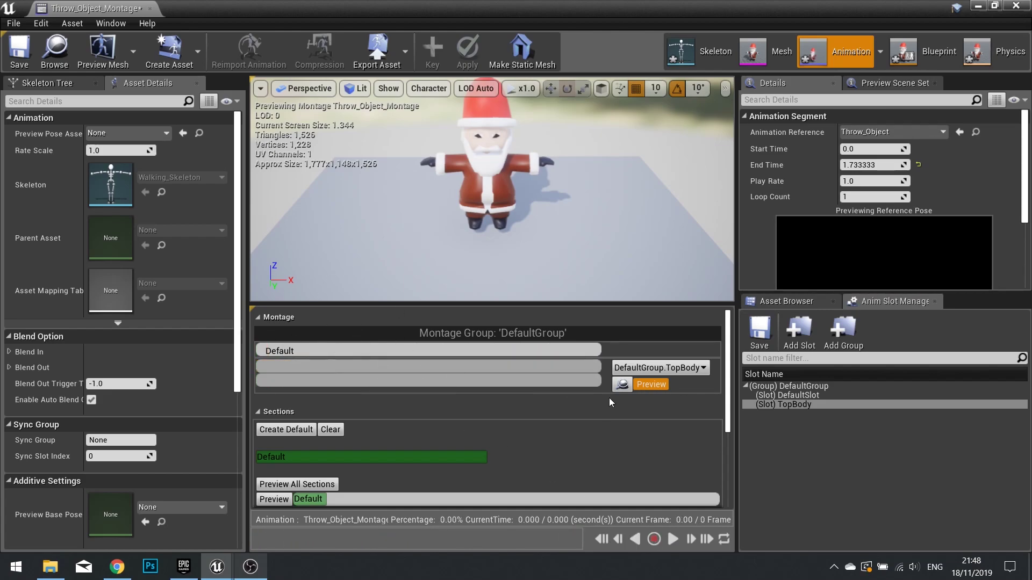
left_click(793, 308)
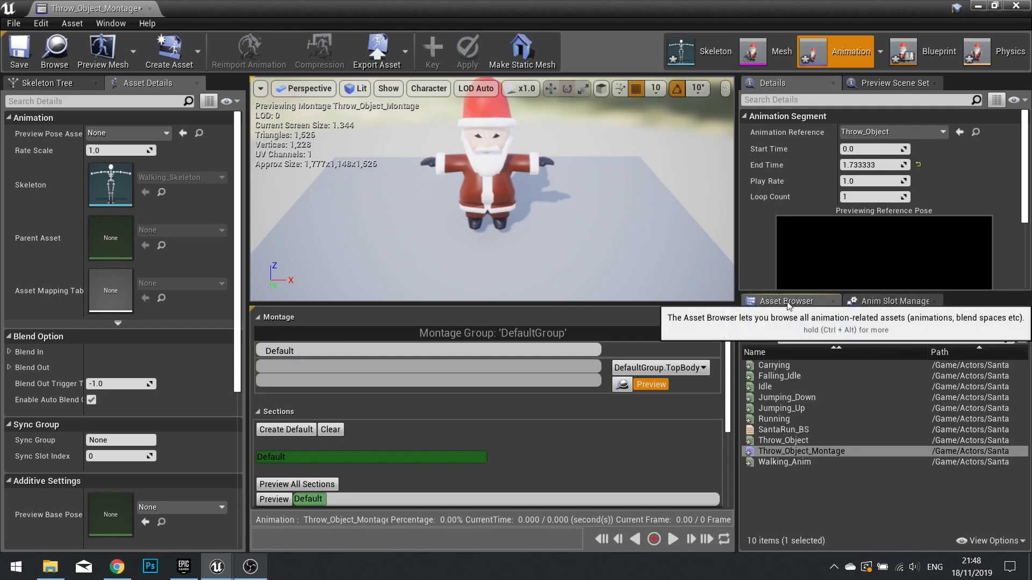
left_click_drag(784, 440, 269, 367)
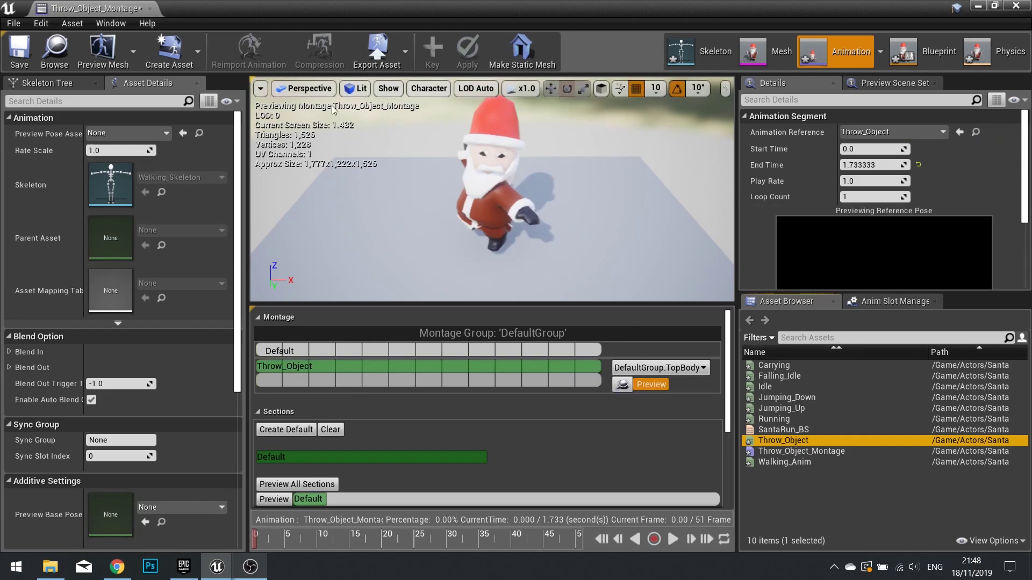
Step: Play the montage to check the throw, pause it, then save the montage and close its editor
left_click(670, 538)
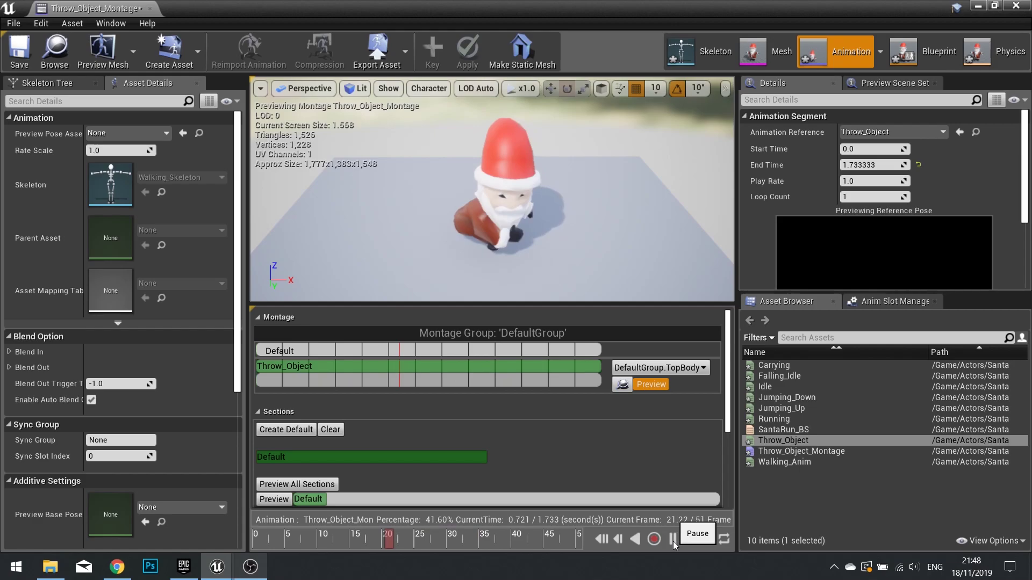
left_click(672, 539)
key("ctrl+s")
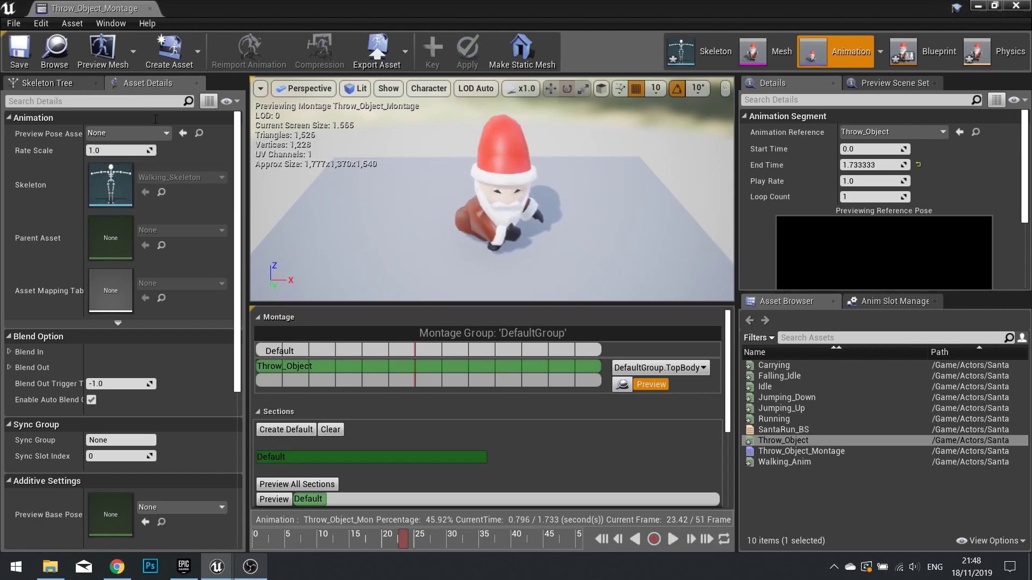
left_click(1016, 5)
Step: Open the Santa_Anim animation blueprint and go up from the JumpEnd state to the AnimGraph
left_click(549, 525)
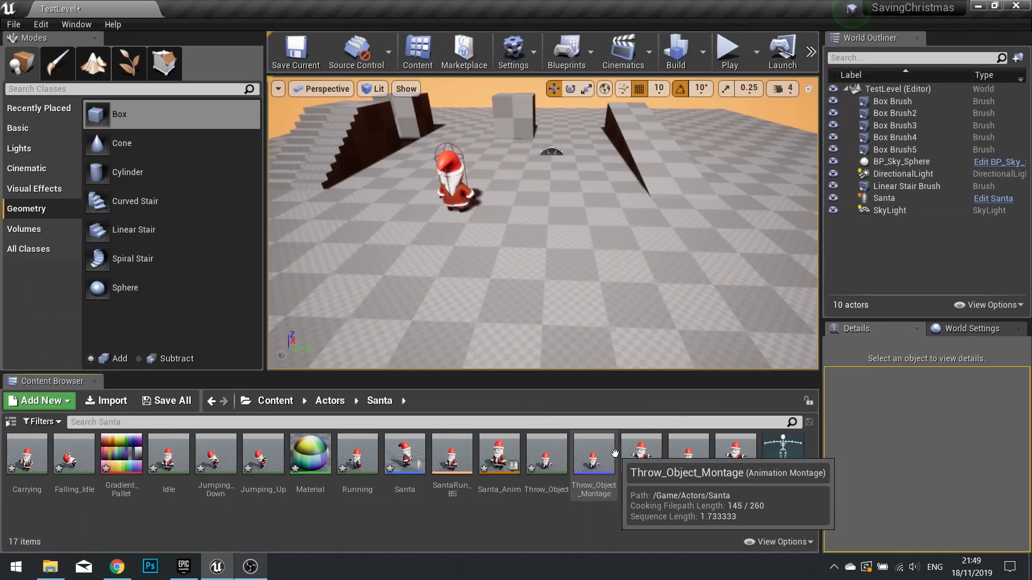
double_click(508, 456)
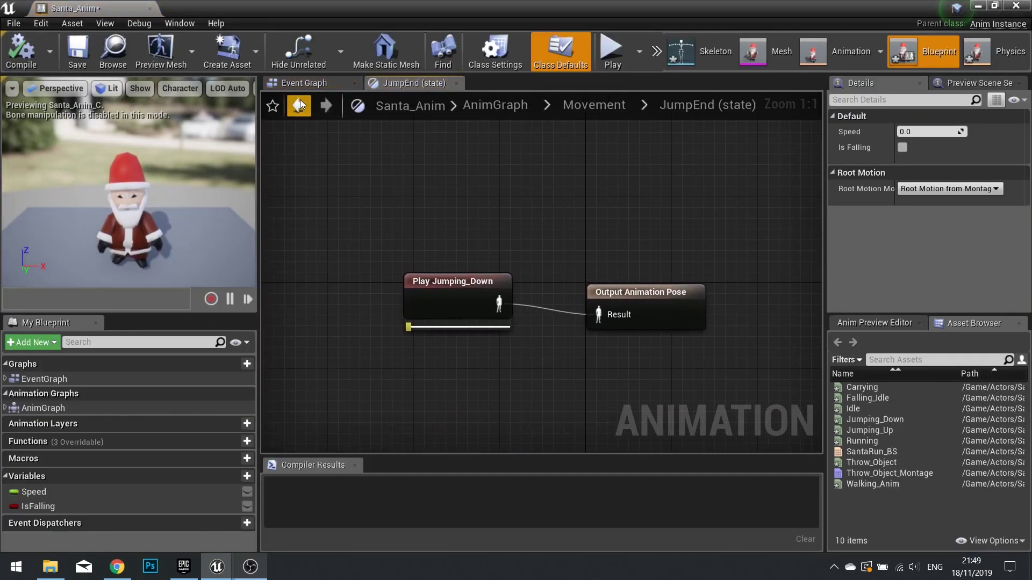
left_click(299, 103)
left_click(299, 101)
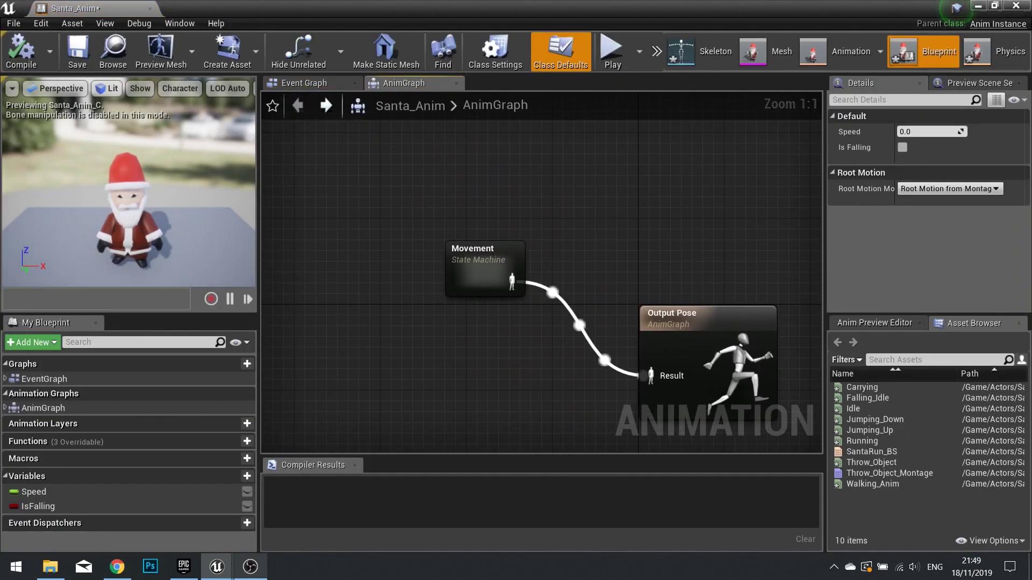
Step: Move the Movement state machine farther from Output Pose and attach a New Save cached pose node to its output
right_click_drag(423, 249, 412, 278)
left_click_drag(424, 188, 371, 175)
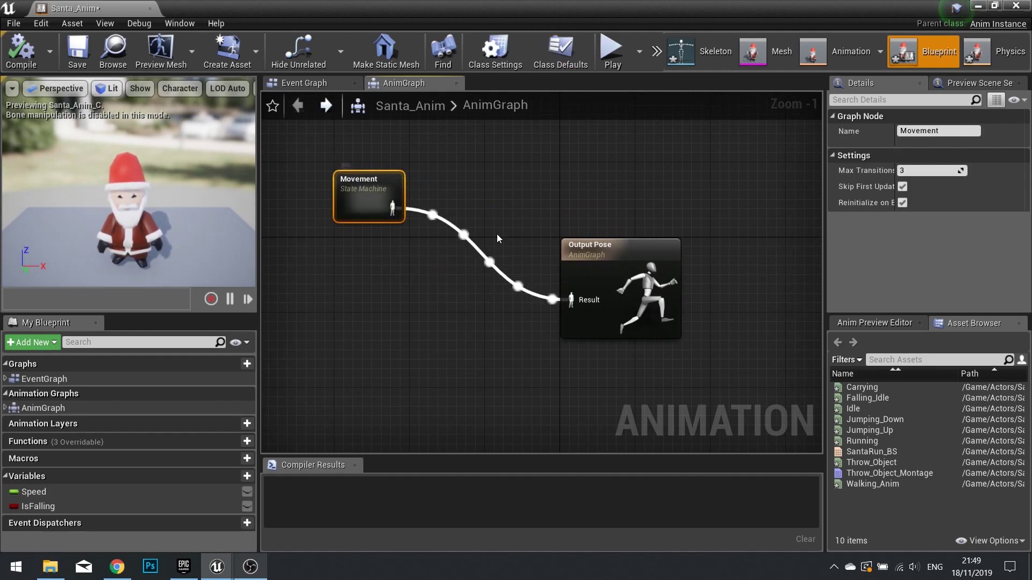
right_click_drag(378, 264, 499, 307)
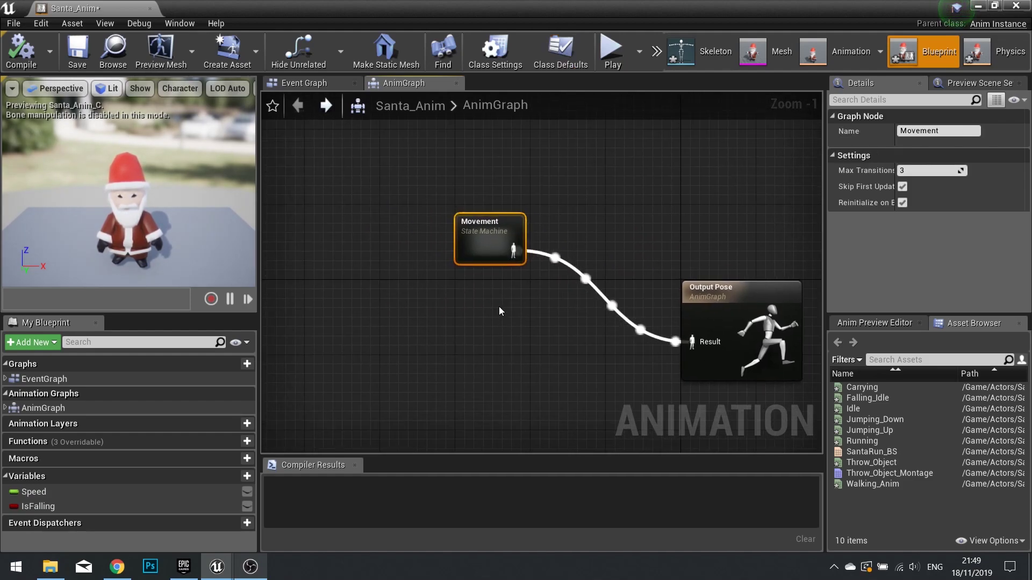
left_click_drag(474, 246, 518, 216)
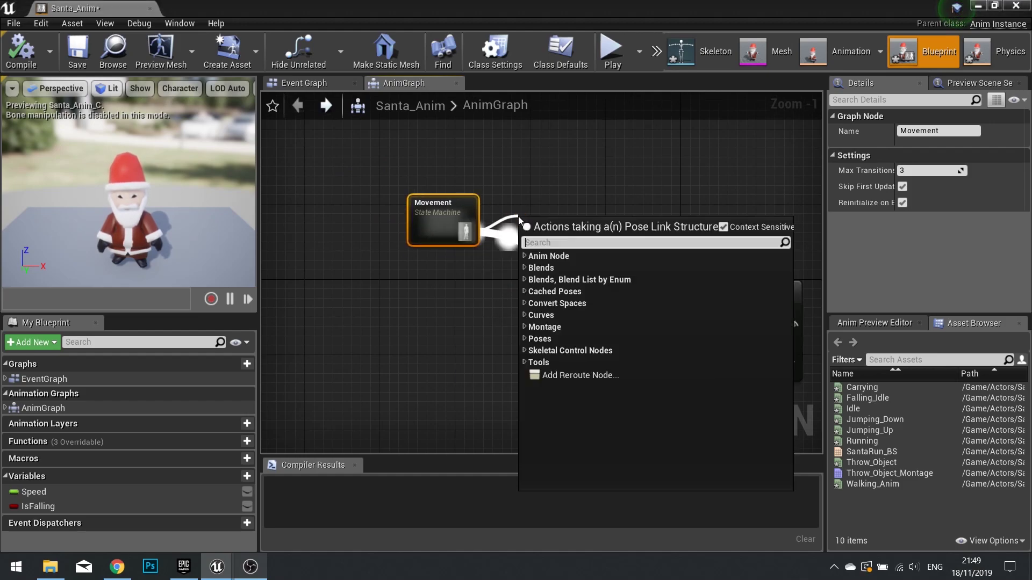
type("cache")
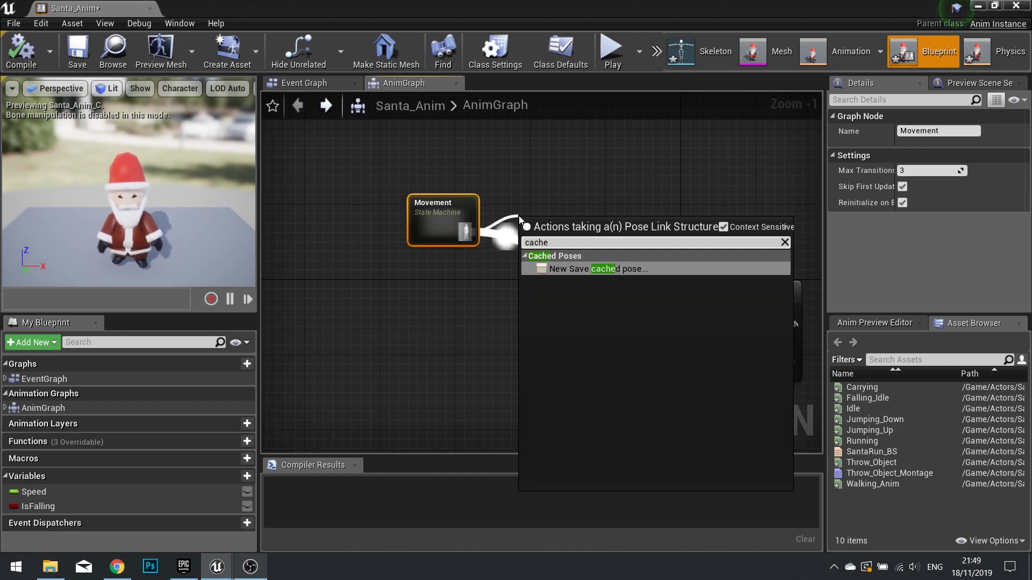
left_click(575, 269)
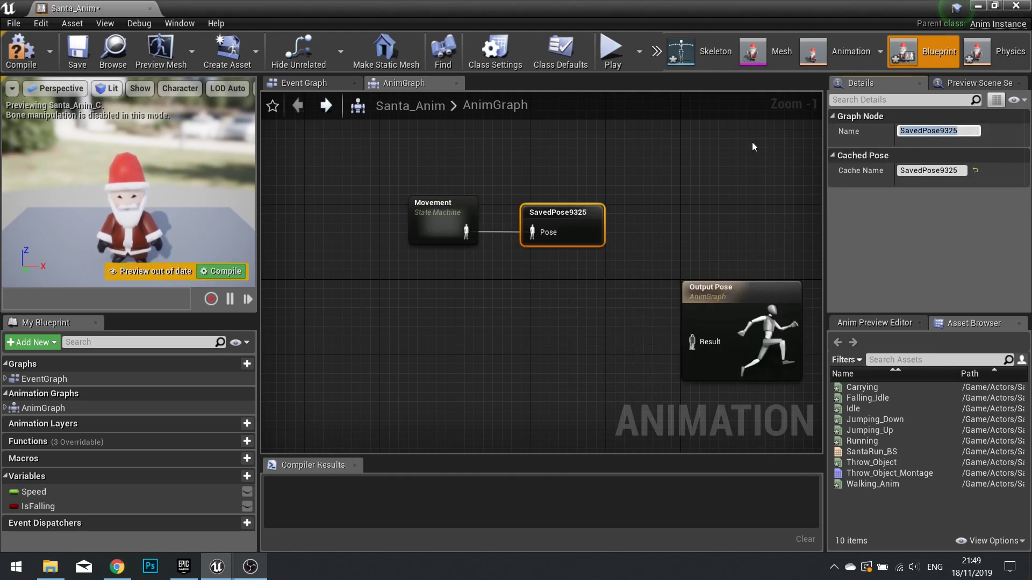
Step: Name the saved cached pose MovementCache
type("Movement")
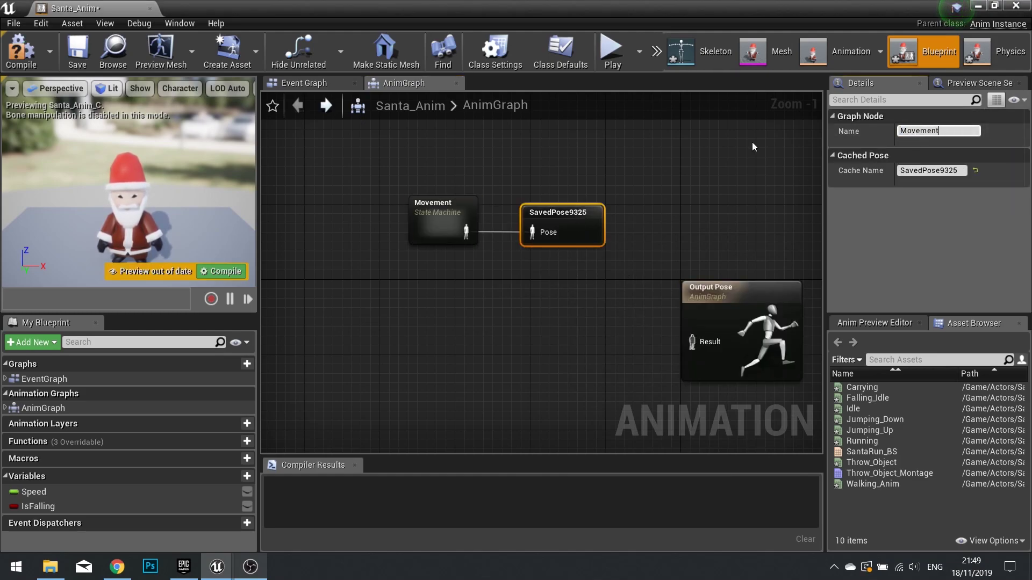
type("Cache")
key("Return")
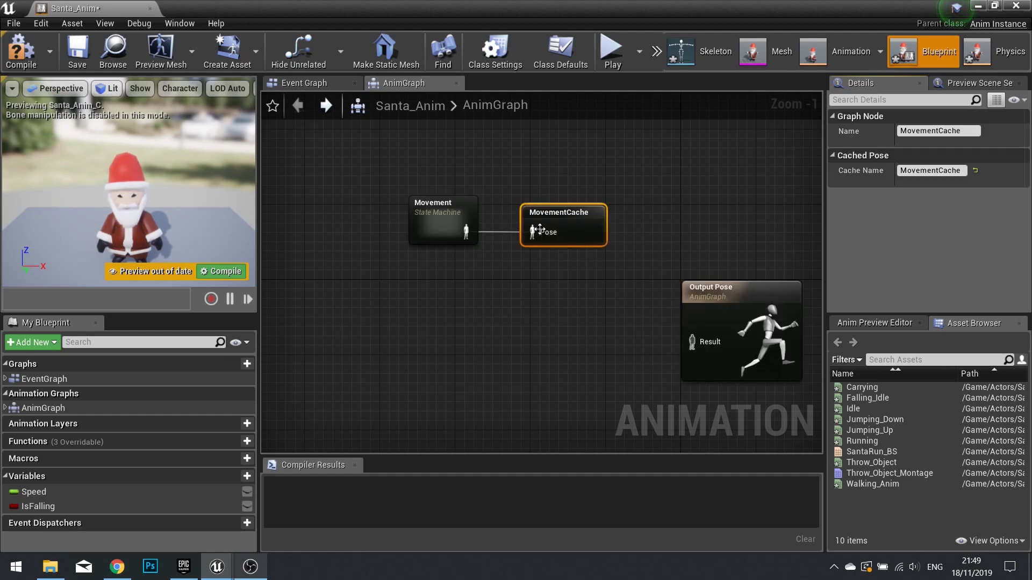
left_click(532, 268)
left_click(557, 236)
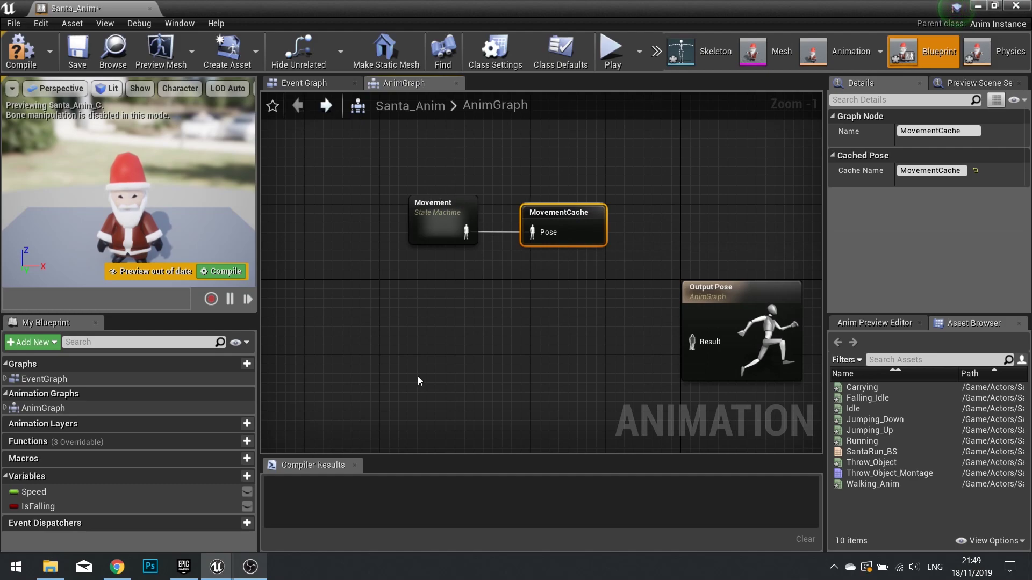
right_click_drag(417, 381, 457, 314)
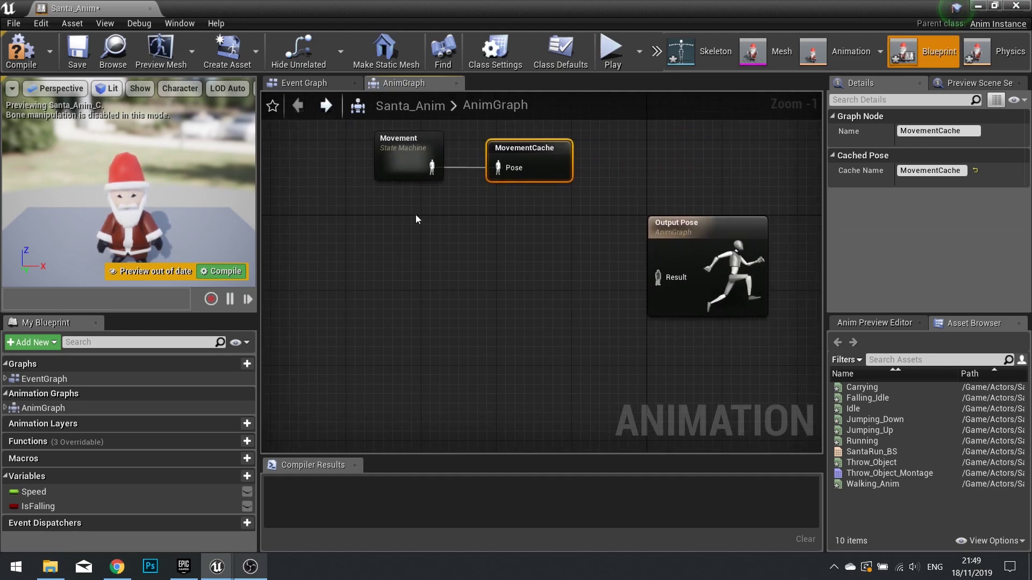
right_click_drag(416, 219, 505, 219)
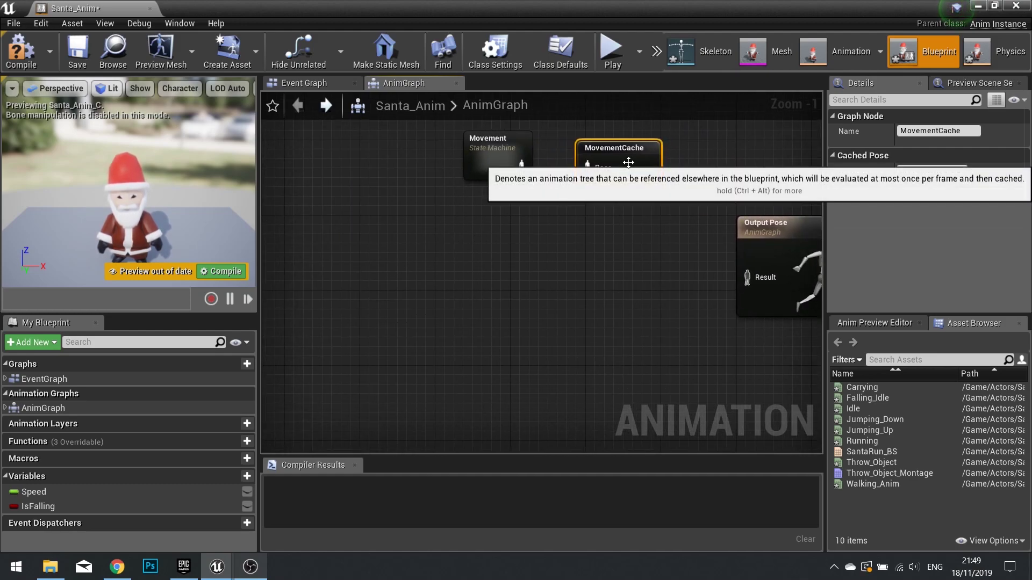
key("ctrl+c")
key("ctrl+v")
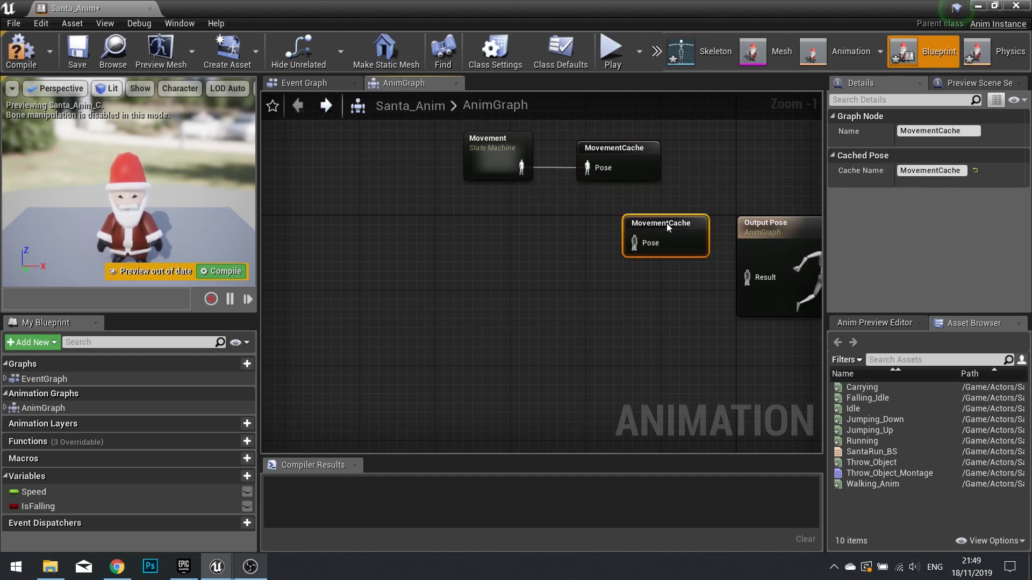
left_click_drag(666, 224, 524, 230)
left_click(529, 234)
left_click(504, 296)
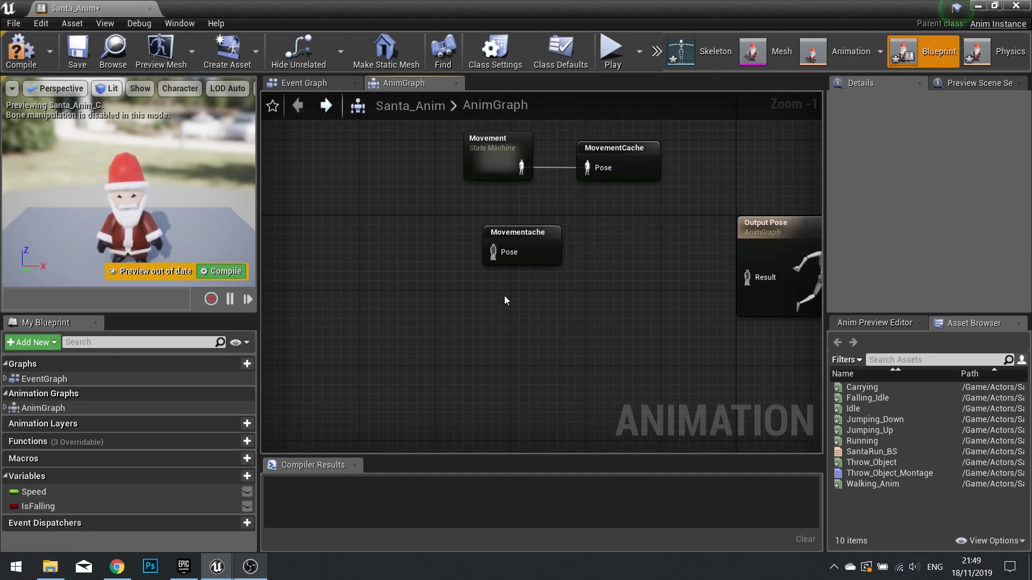
left_click(534, 255)
key("Delete")
Step: Add a Use cached pose 'MovementCache' node in the empty area below and to the left of the Movement node
right_click_drag(412, 273, 454, 244)
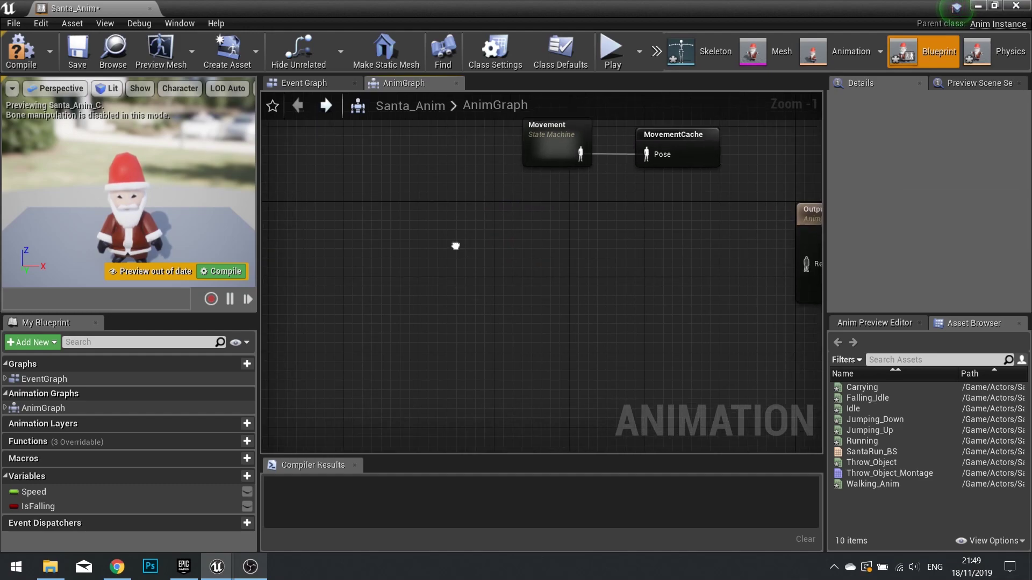
right_click(455, 245)
type("movement")
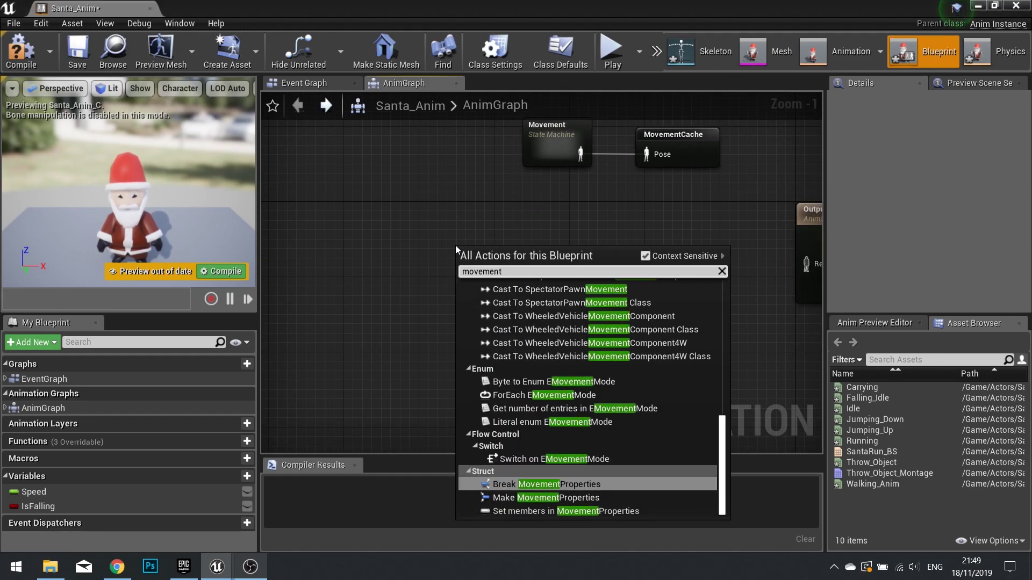
type("cache")
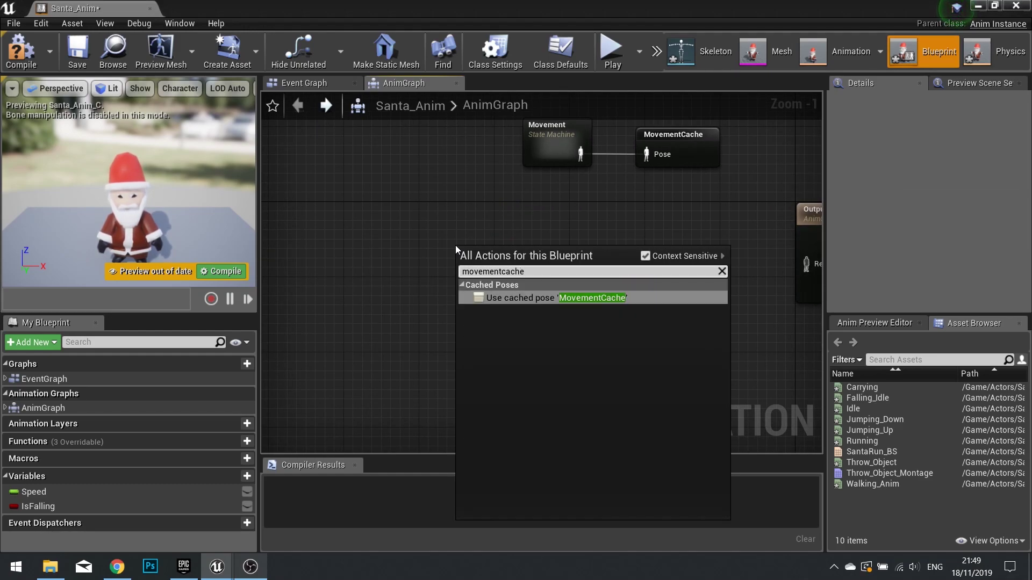
key("Return")
left_click_drag(459, 253, 280, 223)
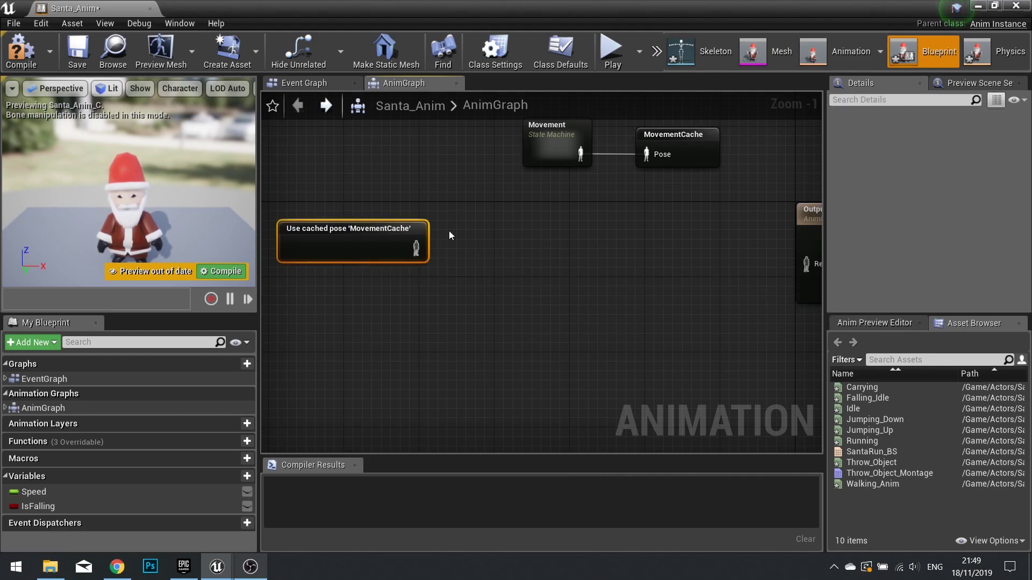
Step: Add a Slot 'DefaultSlot' montage node fed by the output of the Use cached pose 'MovementCache' node
left_click_drag(416, 248, 490, 254)
type("slot")
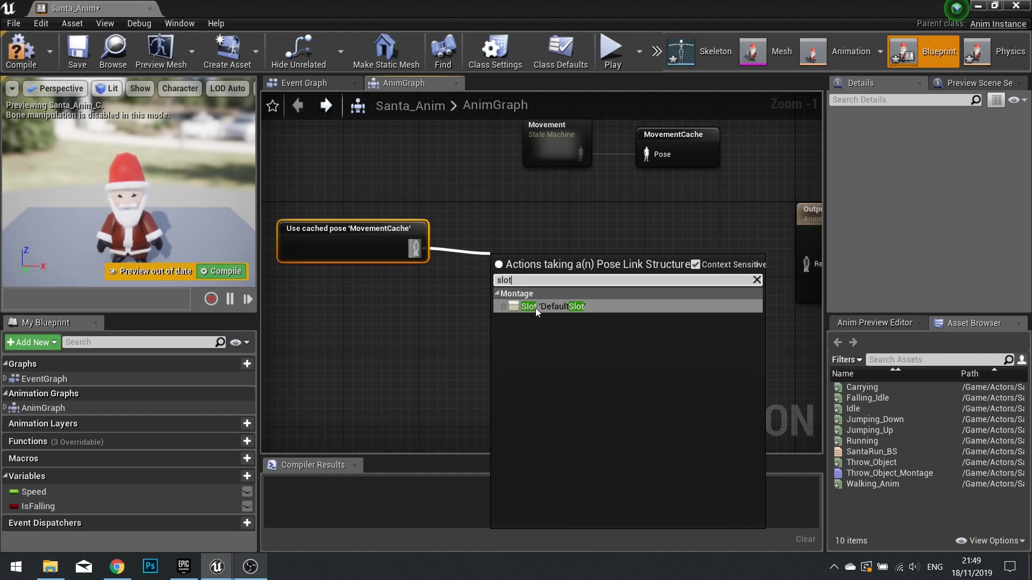
left_click(536, 307)
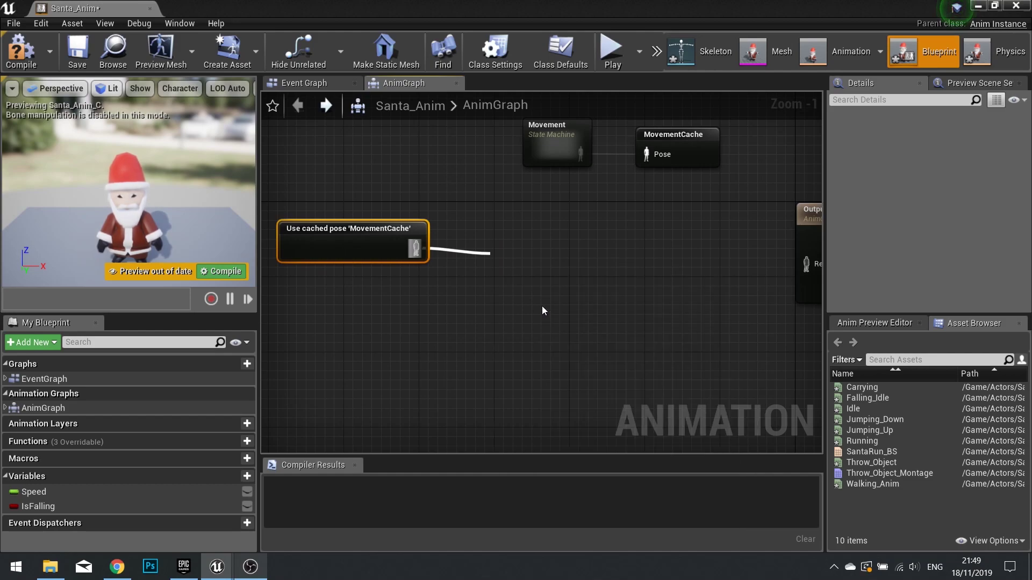
Step: Place the montage slot node beside the cached pose node and set its slot name to DefaultGroup.TopBody
left_click_drag(547, 279, 522, 237)
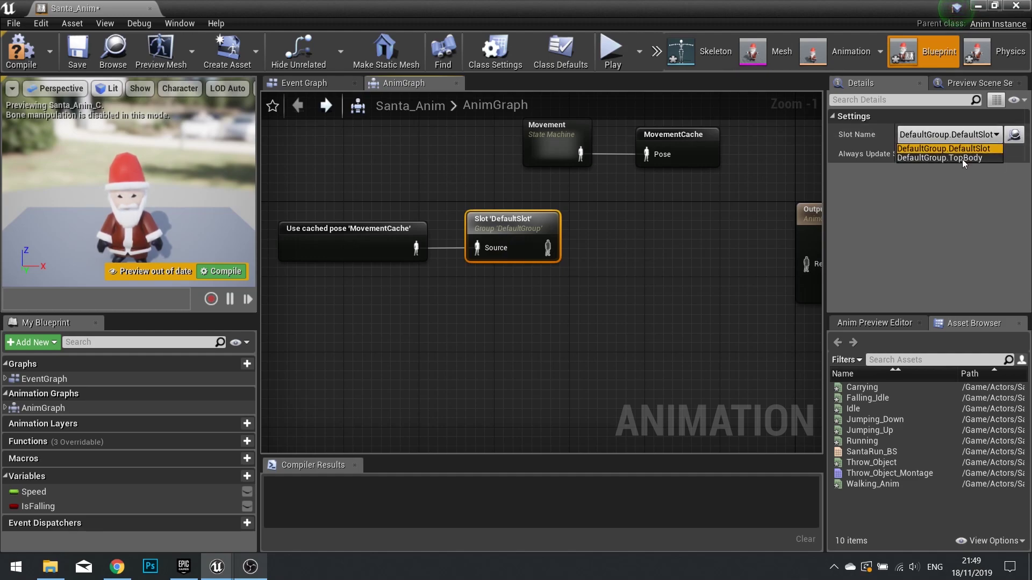
left_click(962, 159)
Step: Move the cached pose and TopBody slot nodes lower and add a Layered blend per bone node fed by the slot's output
left_click_drag(532, 302, 393, 236)
left_click_drag(513, 222, 592, 310)
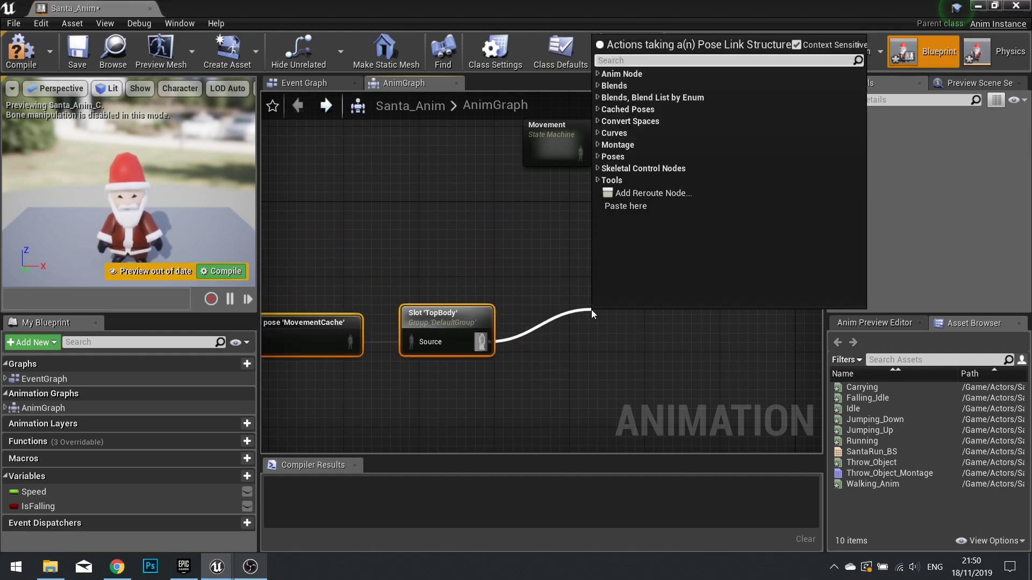
type("blend ")
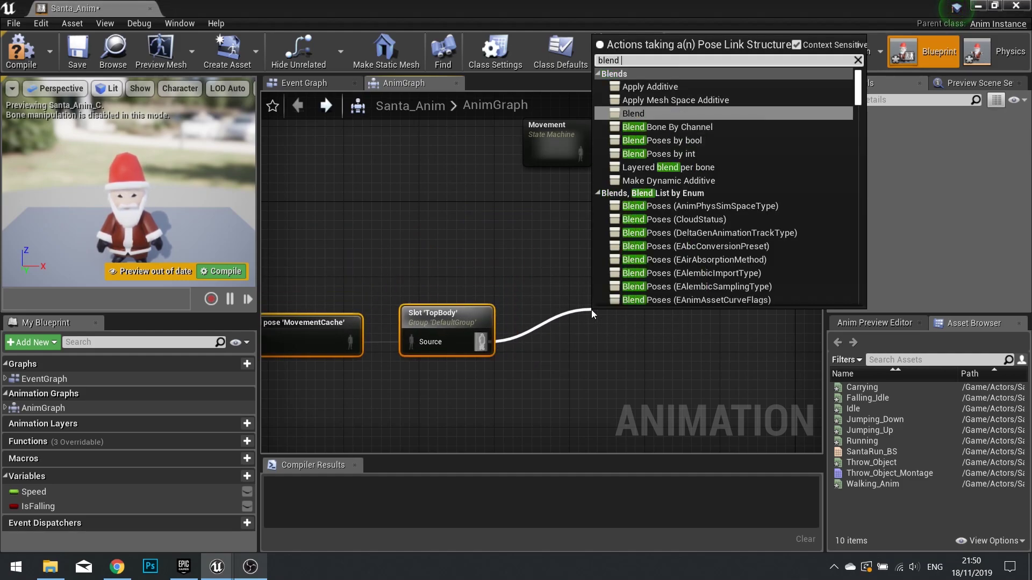
type("by ")
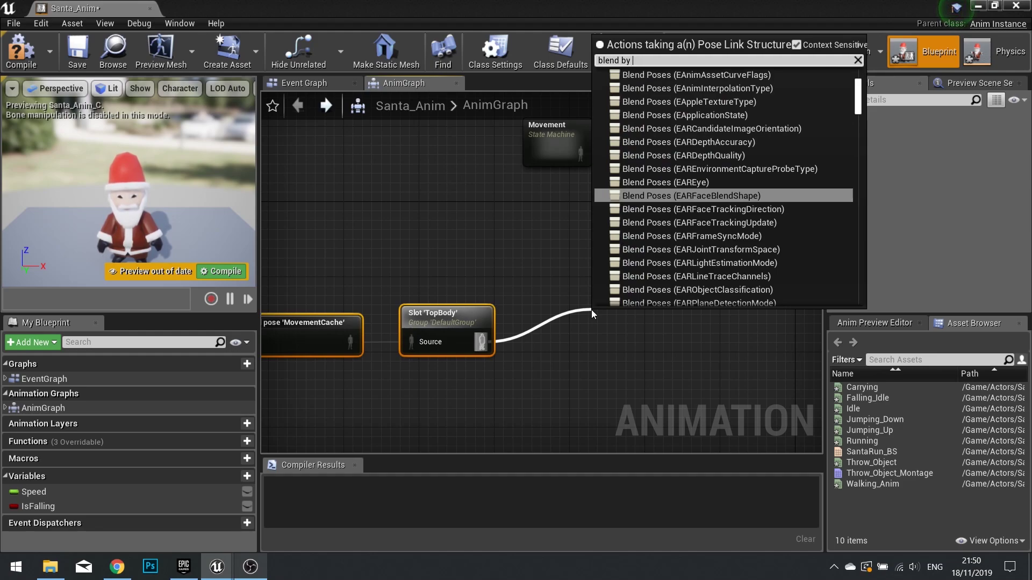
type("bone")
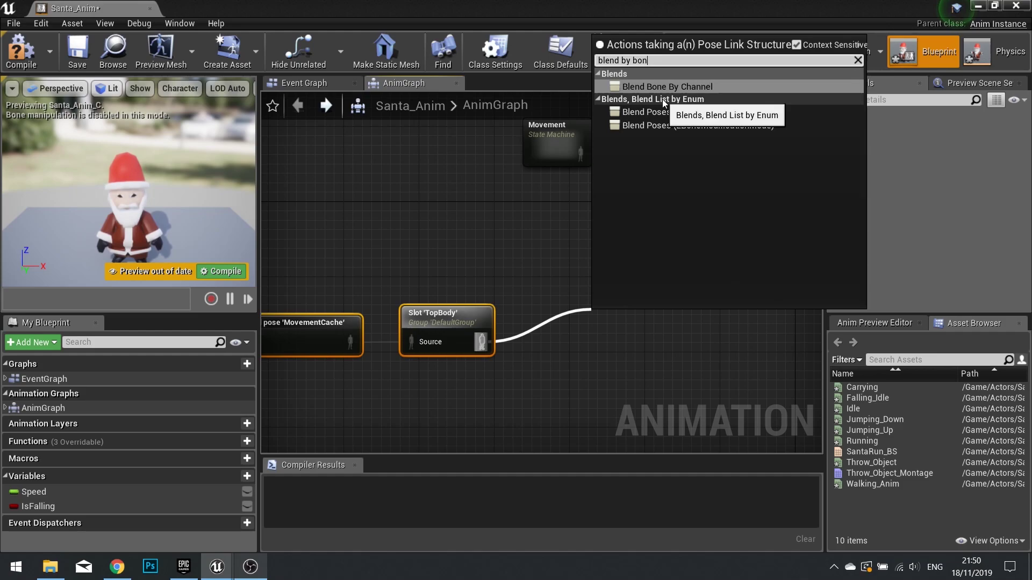
key("BackSpace")
key("BackSpace")
key("BackSpace")
key("BackSpace")
key("BackSpace")
key("BackSpace")
key("BackSpace")
type("bone")
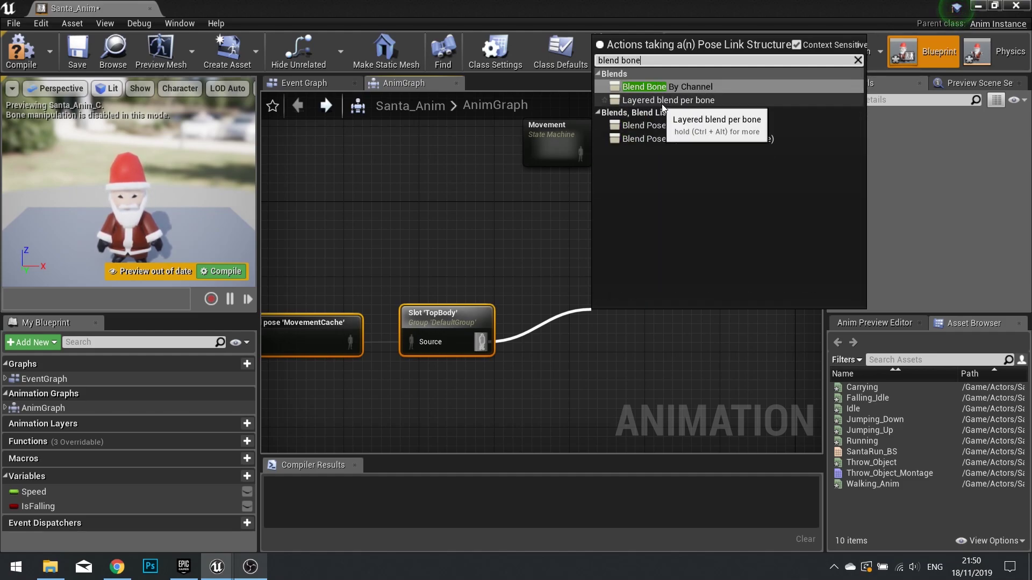
left_click(686, 103)
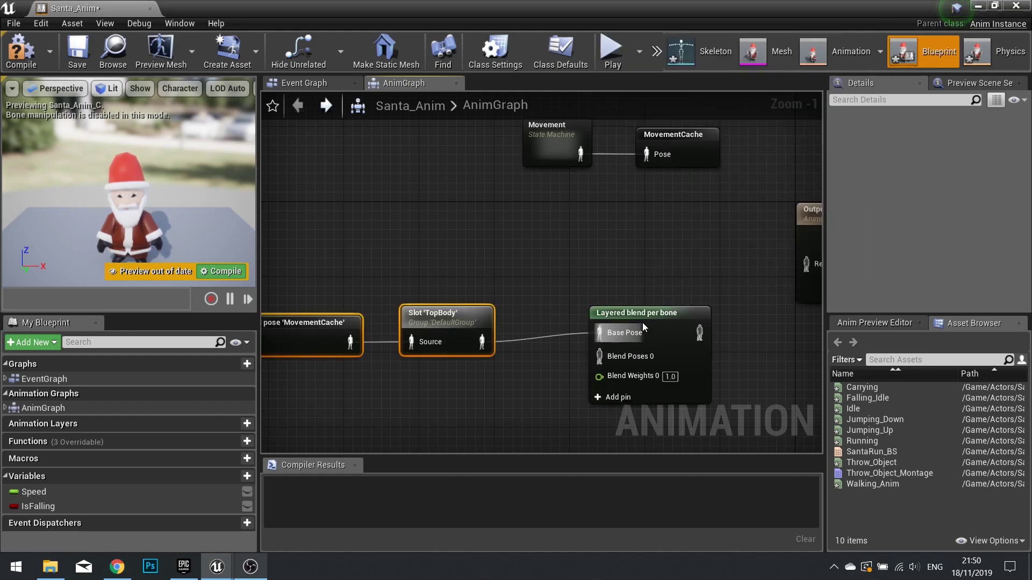
Step: Spread the nodes out, leaving the Layered blend per bone node well apart from the cached pose and TopBody slot pair
left_click(631, 344)
right_click_drag(574, 312, 574, 186)
right_click_drag(492, 251, 548, 296)
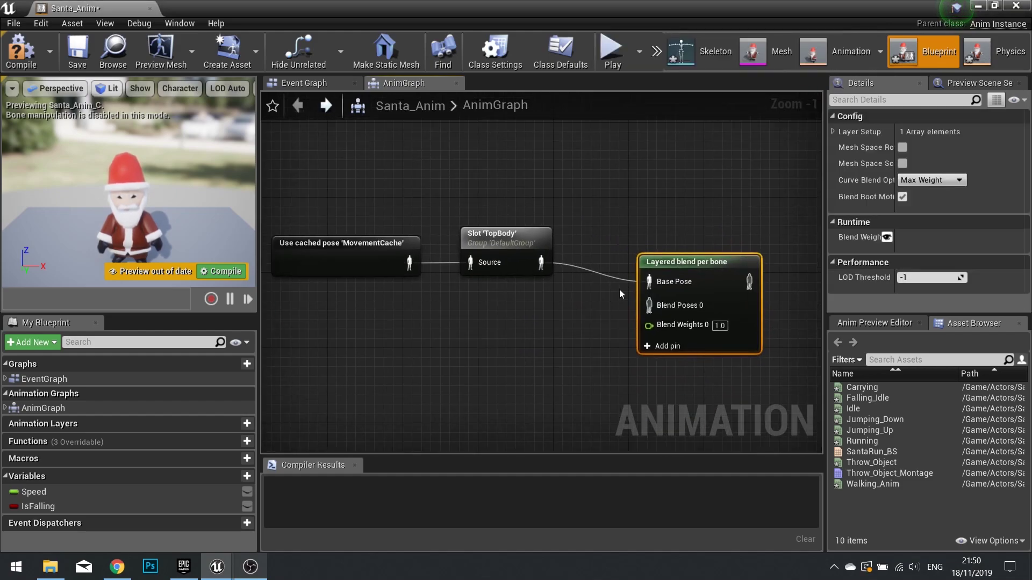
left_click_drag(554, 307, 351, 215)
left_click_drag(540, 250, 503, 325)
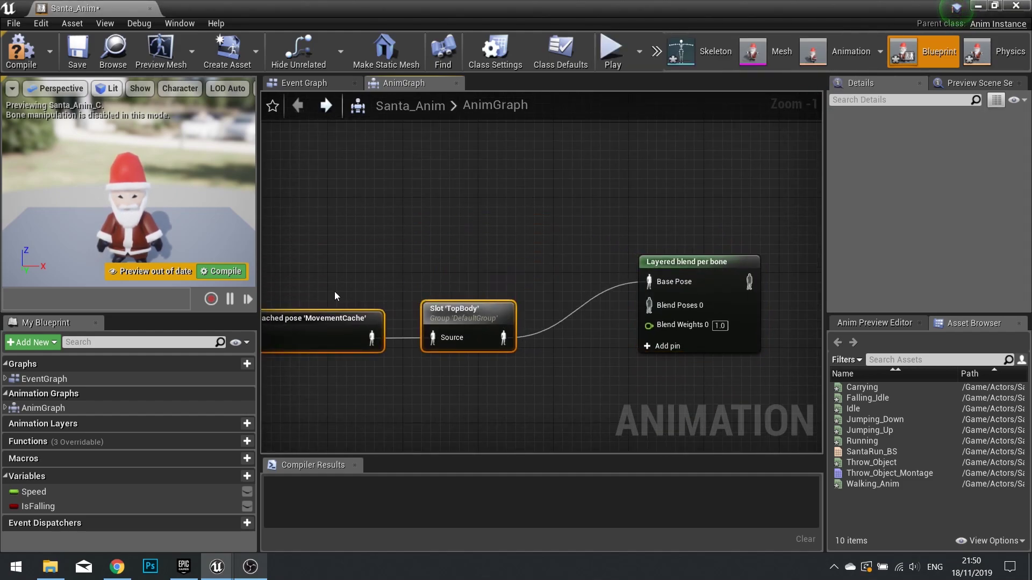
Step: Reconnect the Slot 'TopBody' output to the Blend Poses 0 input of the Layered blend per bone node
left_click(459, 314)
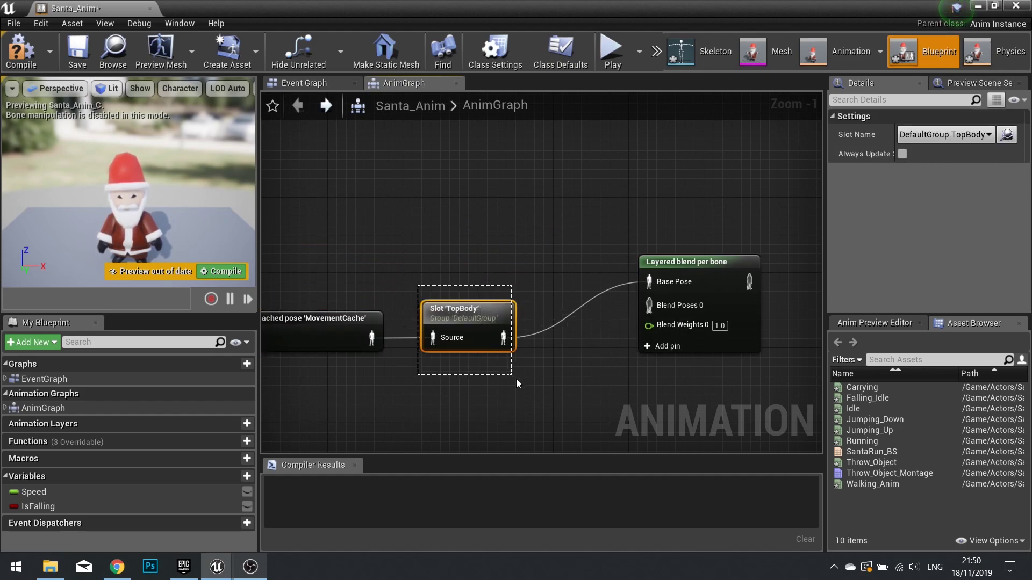
left_click_drag(516, 379, 540, 388)
left_click_drag(504, 337, 662, 306)
right_click_drag(512, 296, 573, 324)
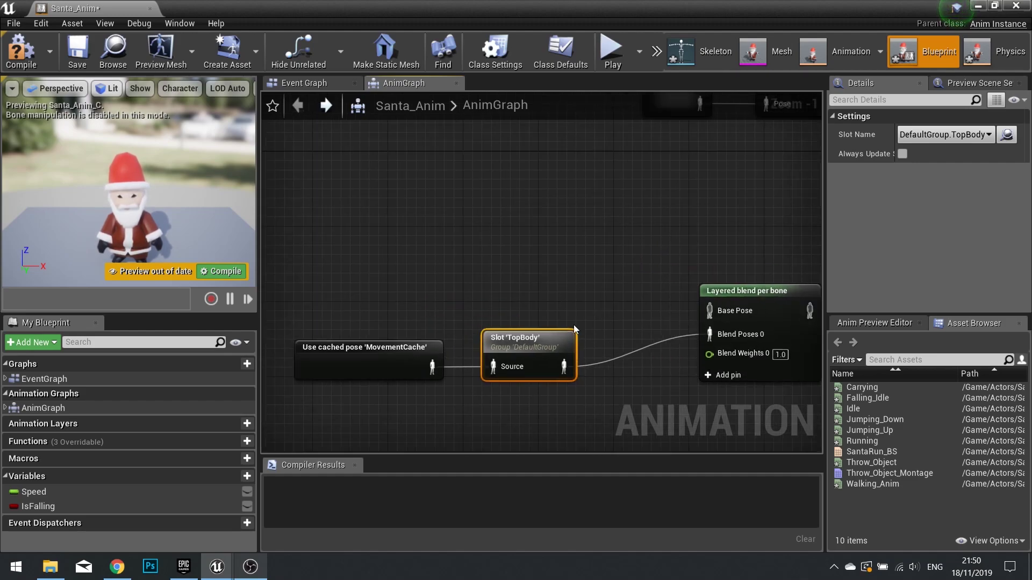
Step: Duplicate the Use cached pose 'MovementCache' node, place the copy above the slot node and connect it to Base Pose
left_click(384, 357)
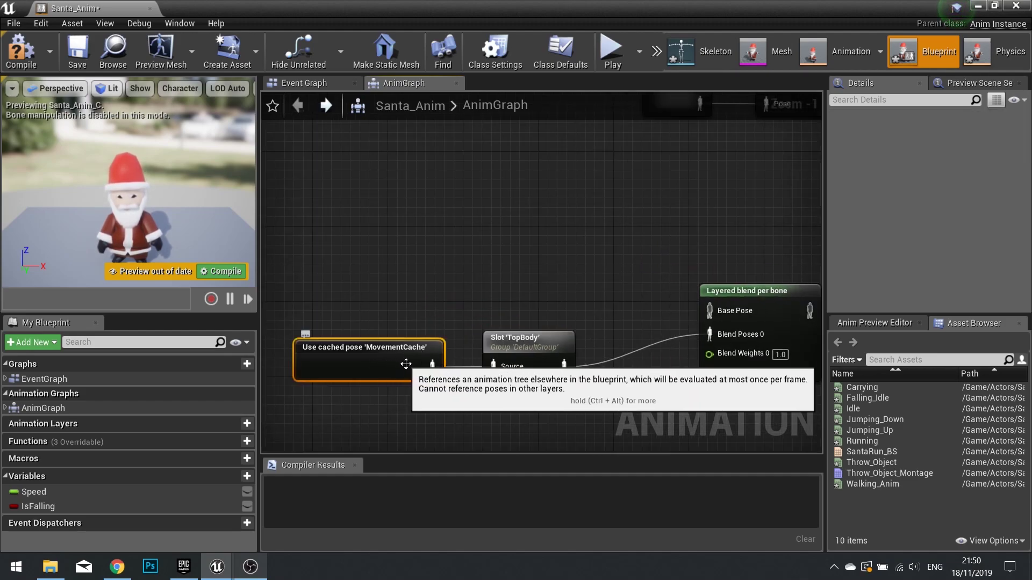
key("ctrl+w")
left_click_drag(491, 369, 482, 266)
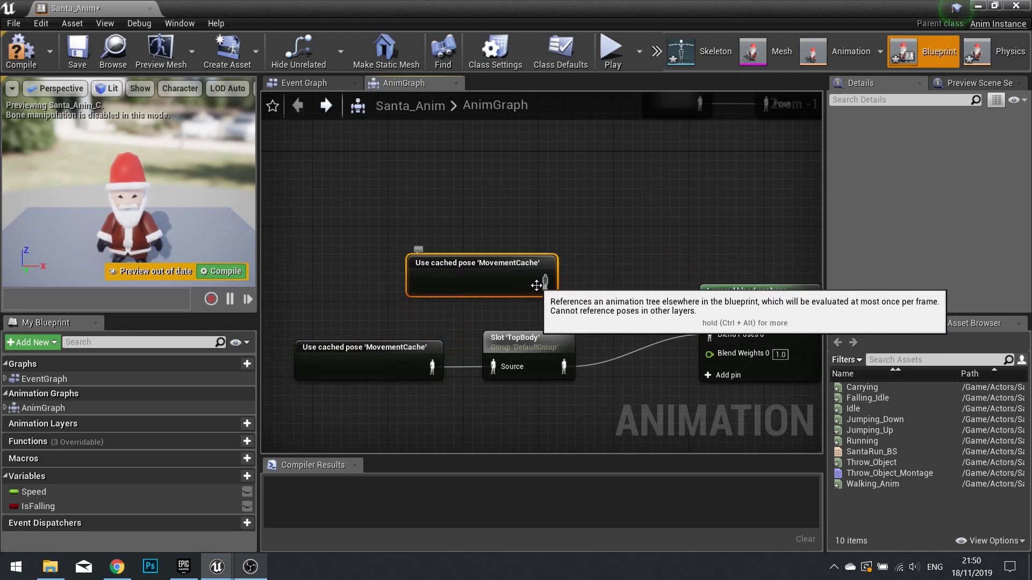
left_click_drag(545, 281, 714, 308)
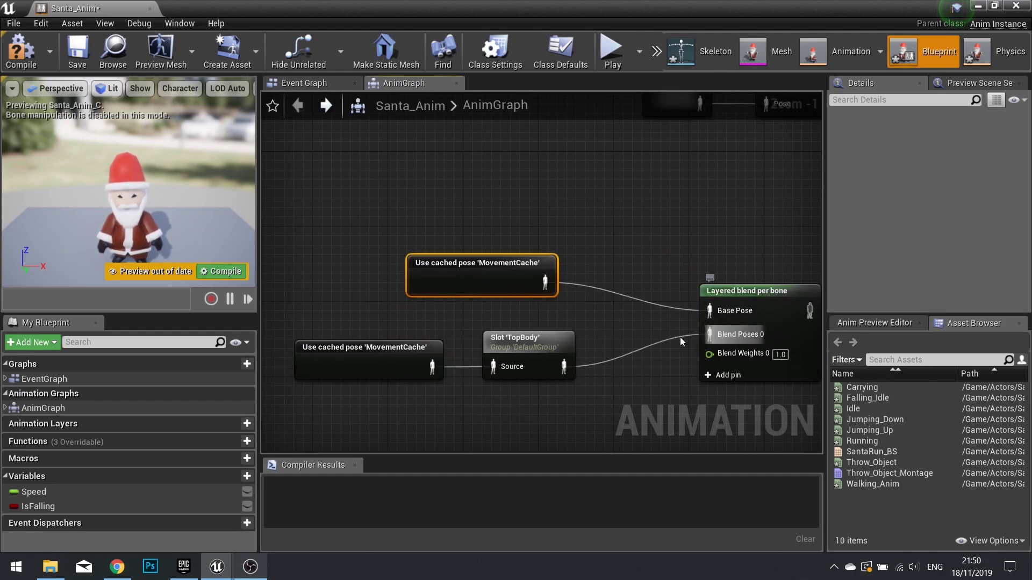
right_click_drag(679, 337, 560, 263)
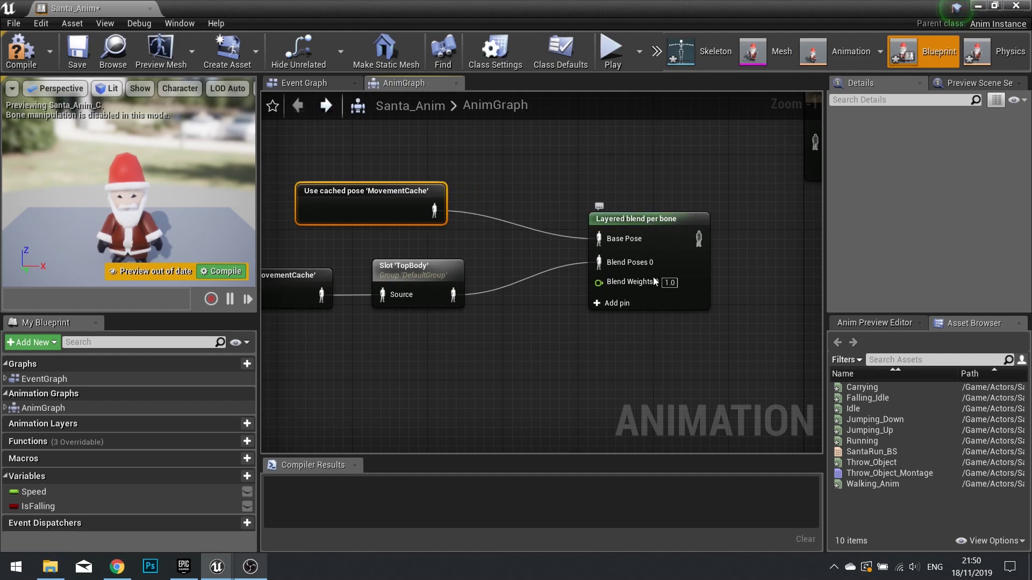
Step: Expand element 0 of the Layered blend per bone node's Layer Setup to expose its branch filters
left_click(658, 224)
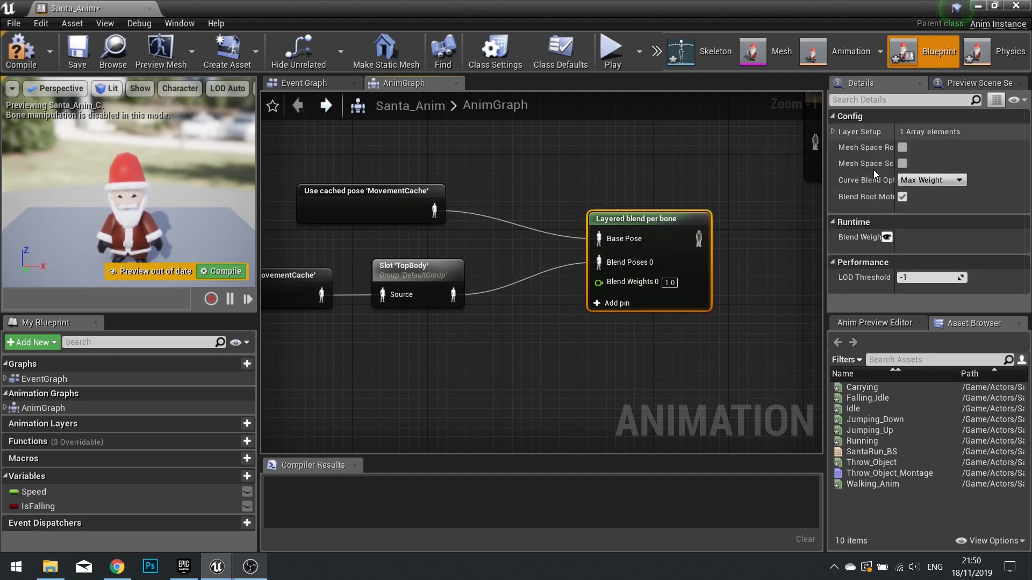
left_click(833, 131)
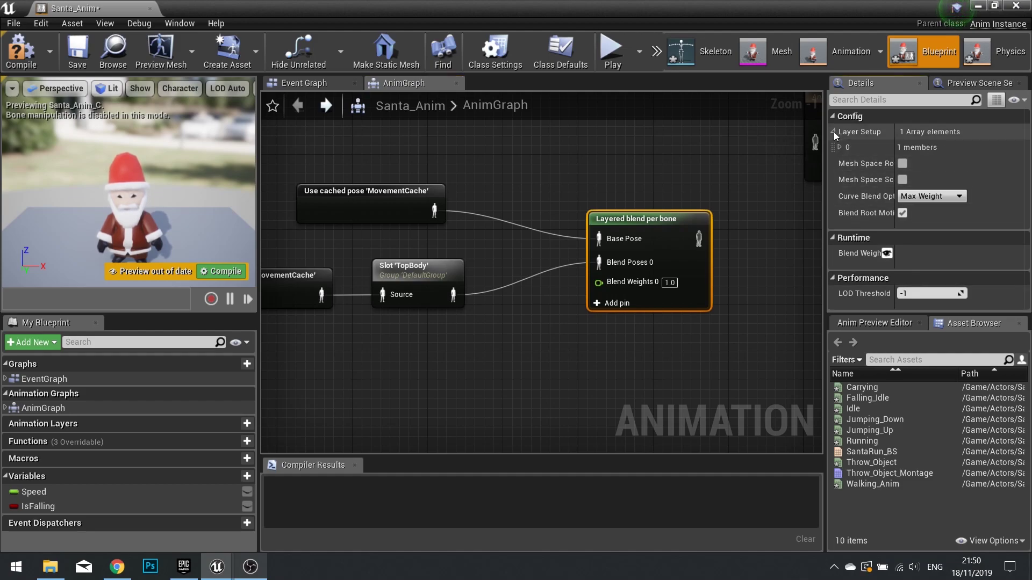
left_click(840, 148)
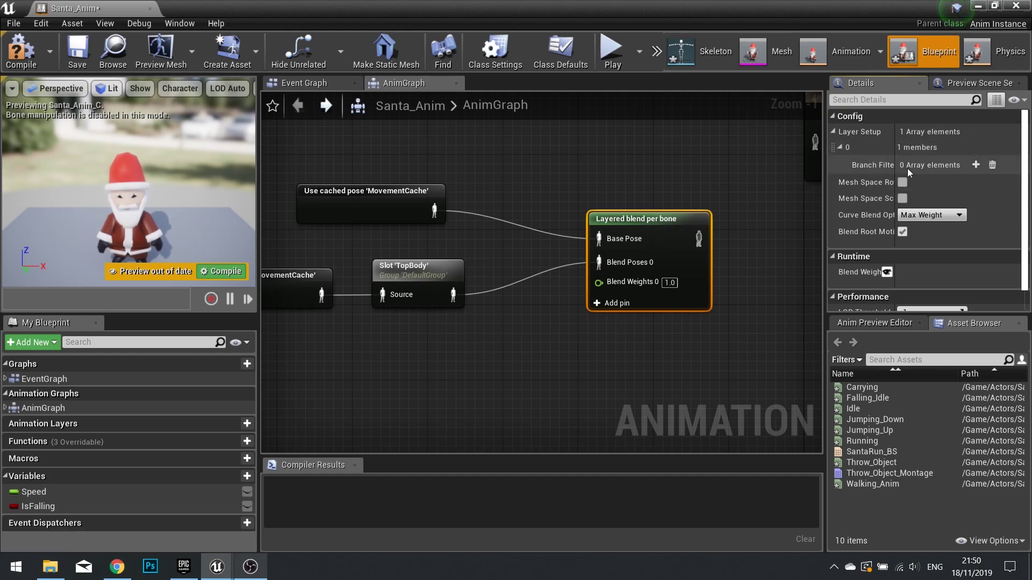
Step: Open the Walking_Skeleton bone hierarchy and show the bones on the Santa preview, viewed from an angle
left_click(710, 59)
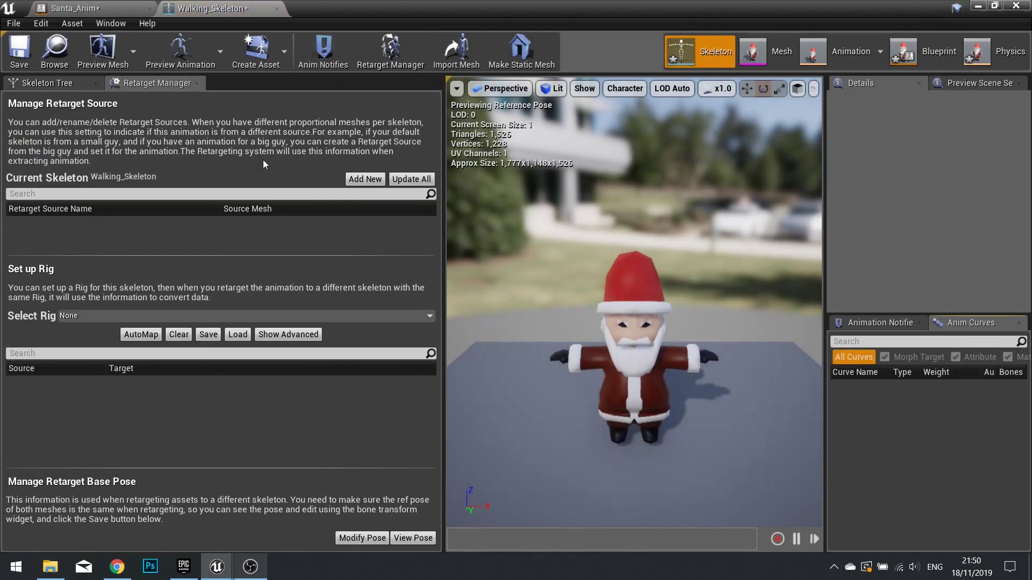
left_click(81, 82)
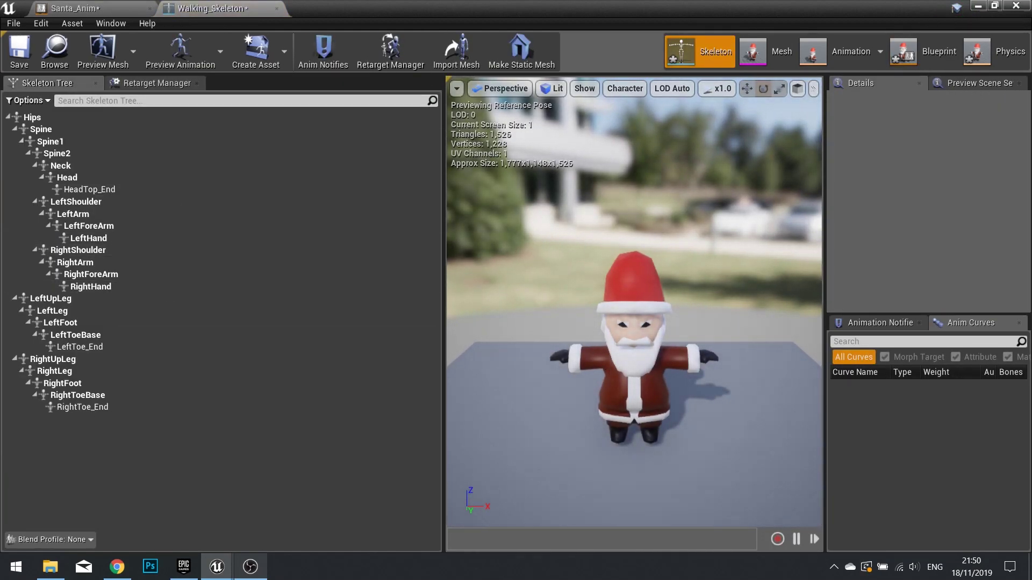
left_click_drag(634, 323, 742, 322)
left_click(614, 92)
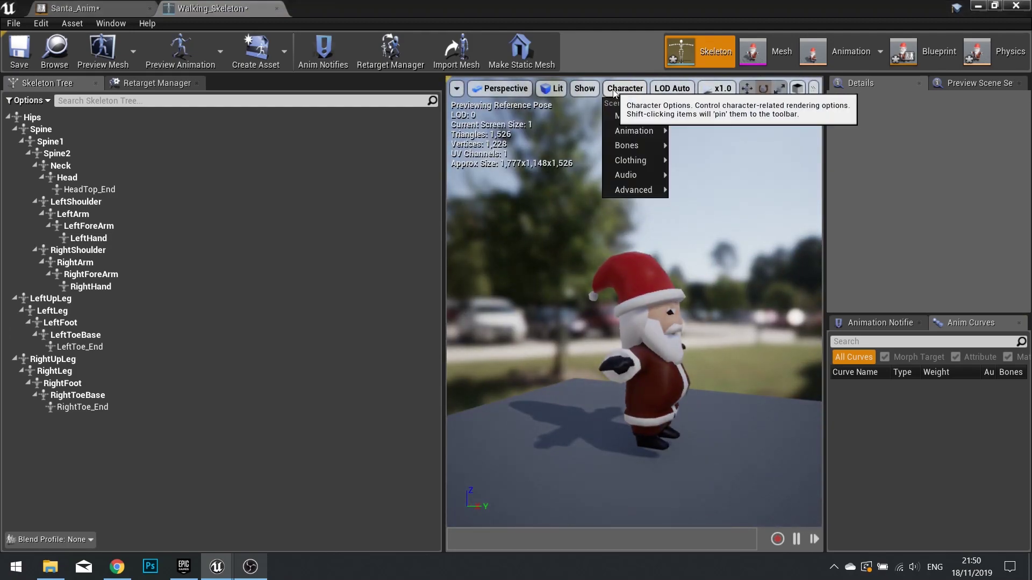
mouse_move(634, 146)
left_click(704, 203)
left_click_drag(689, 402, 613, 402)
scroll(688, 402, "up", 2)
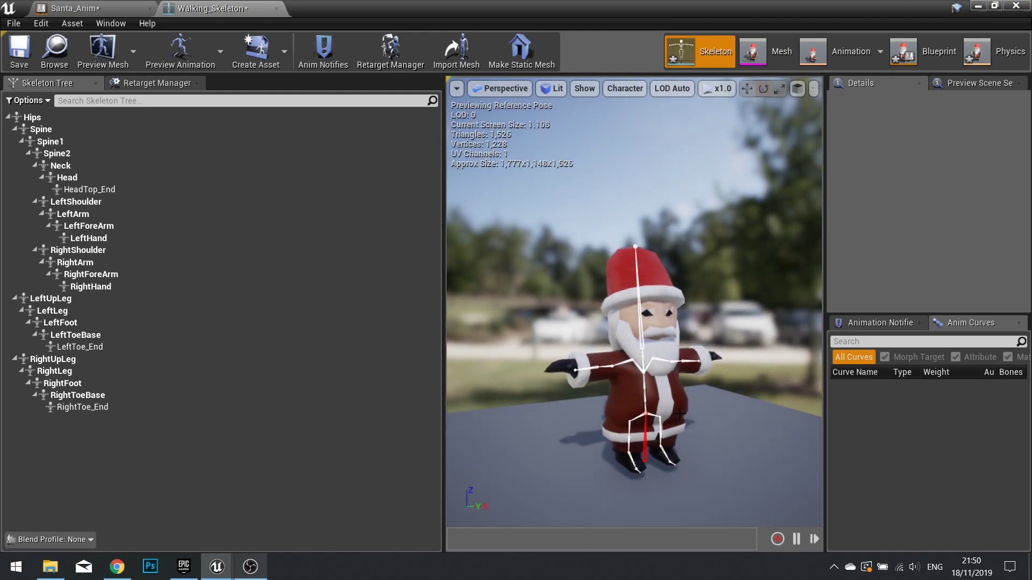
Step: Examine the Spine1 bone on the preview and the upper-body bones beneath it, down to RightHand, in the hierarchy
left_click(644, 394)
key("e")
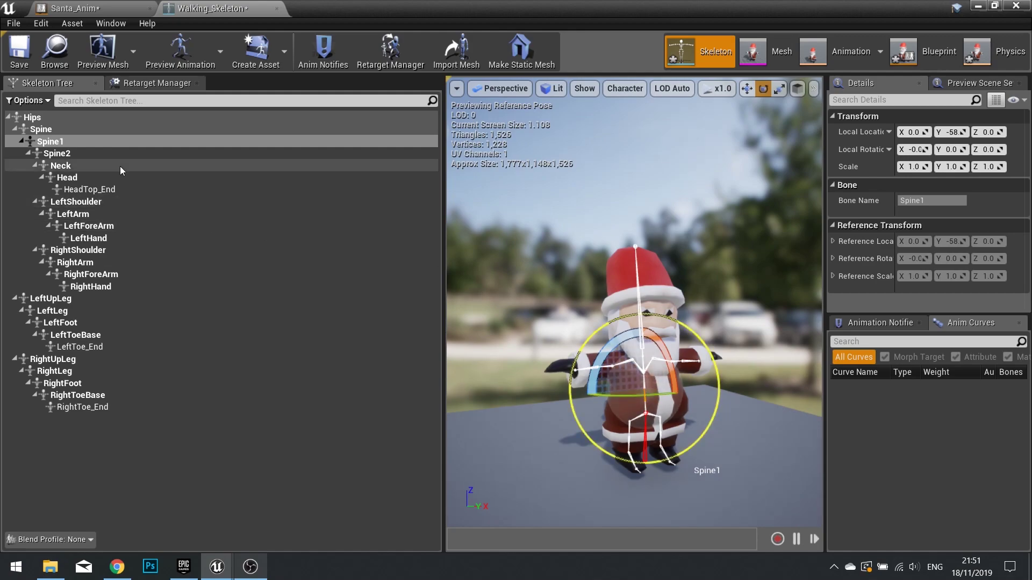
left_click(50, 142)
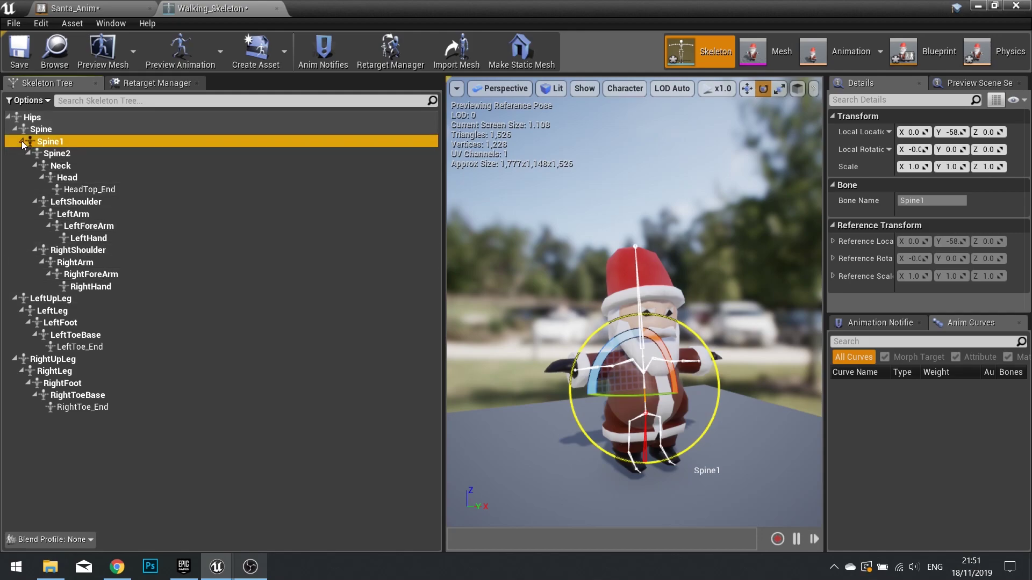
left_click(89, 287, "shift")
left_click(61, 144)
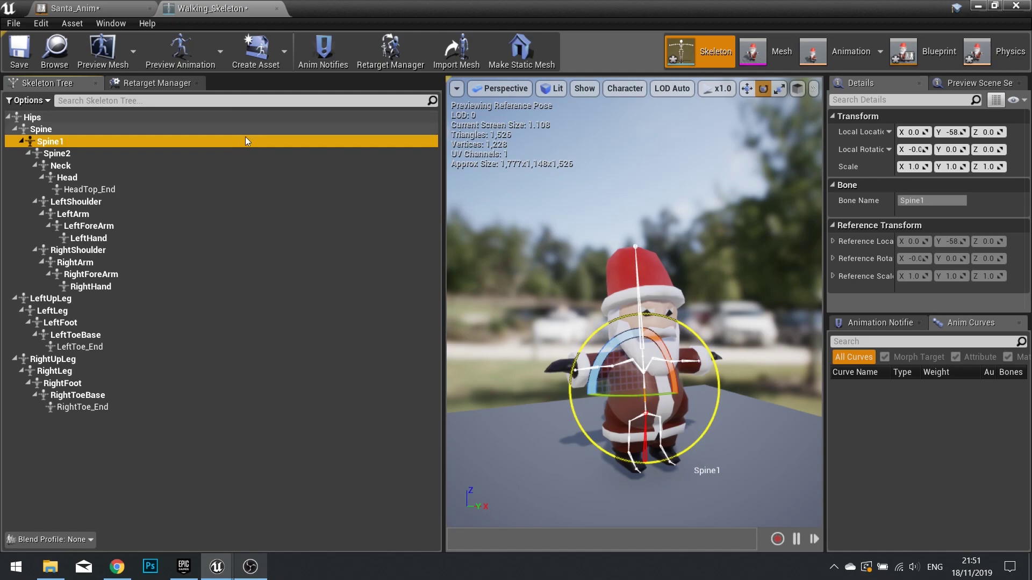
Step: Return to the Santa_Anim blueprint and add a branch filter to layer 0 with the bone name Spine1
left_click(930, 57)
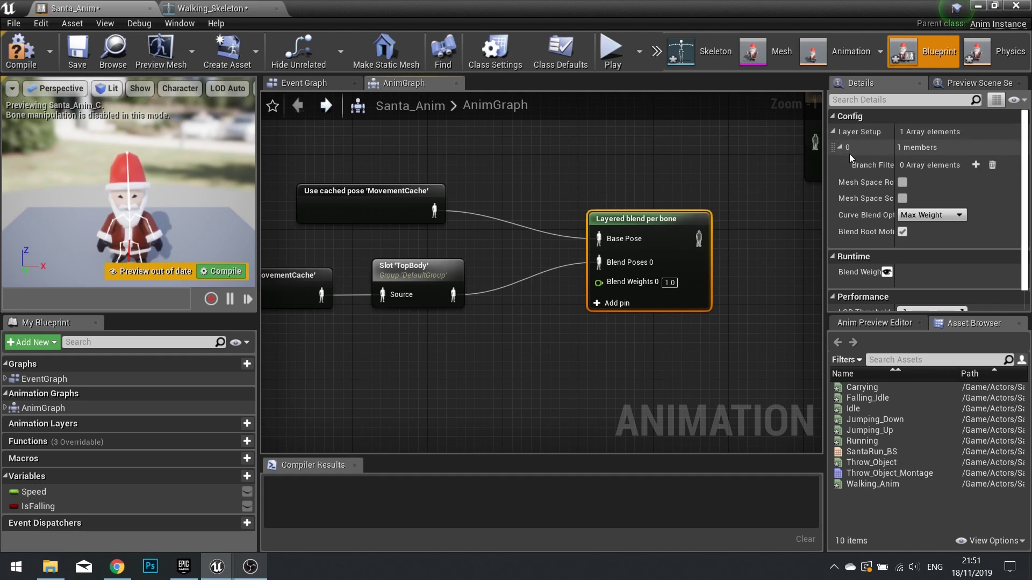
left_click(975, 165)
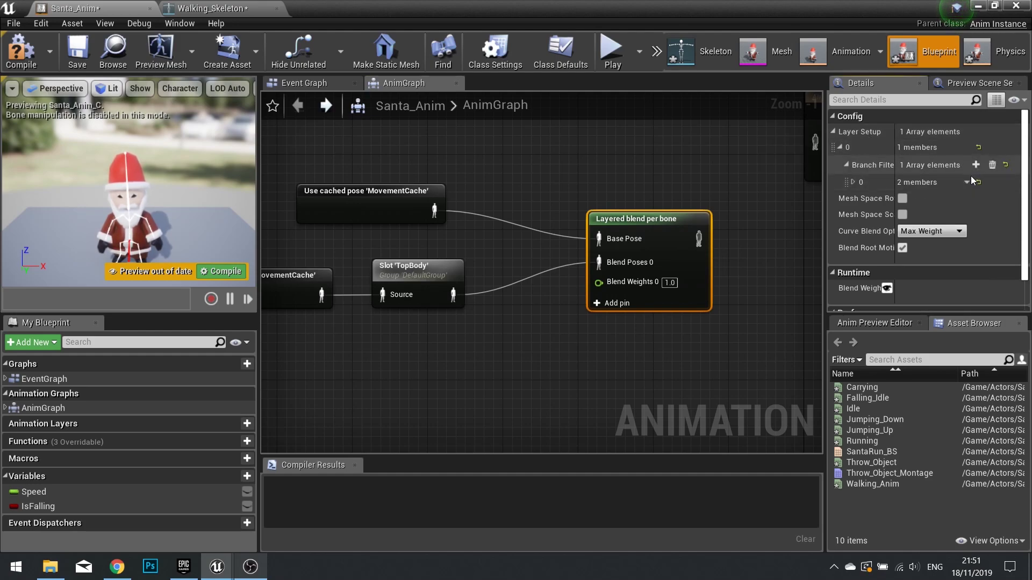
left_click(854, 183)
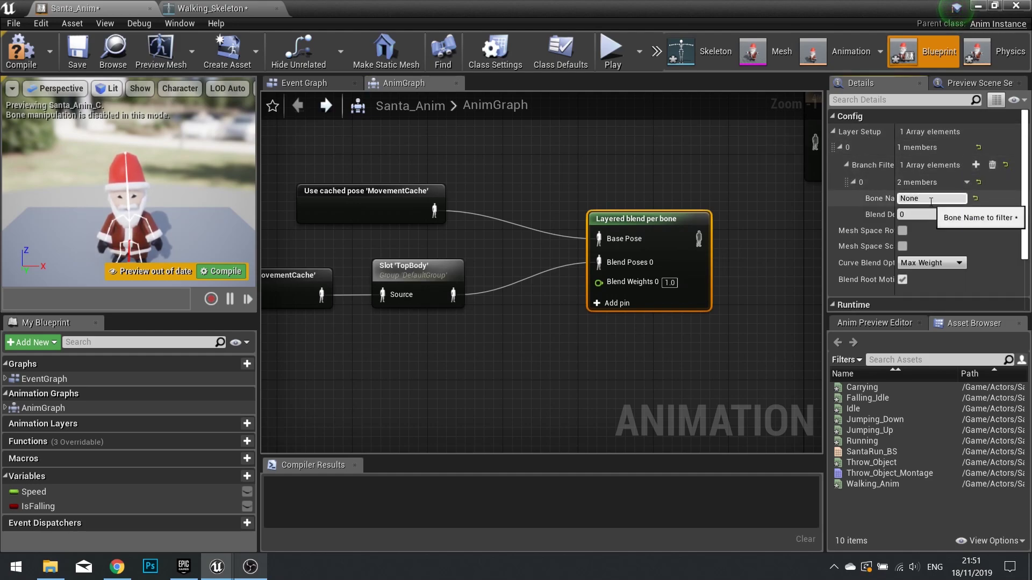
left_click(852, 205)
type("Sp")
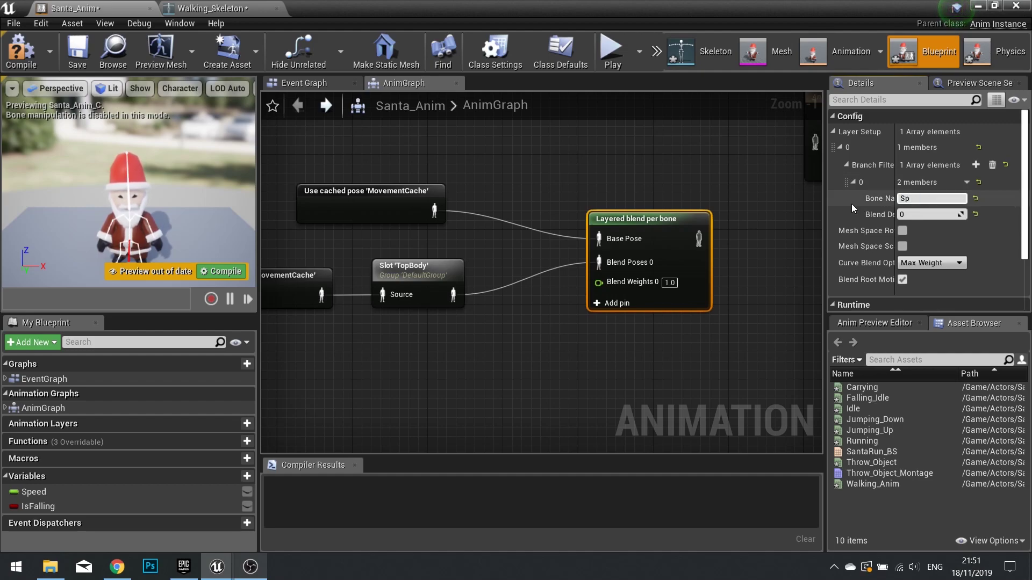
type("ine1")
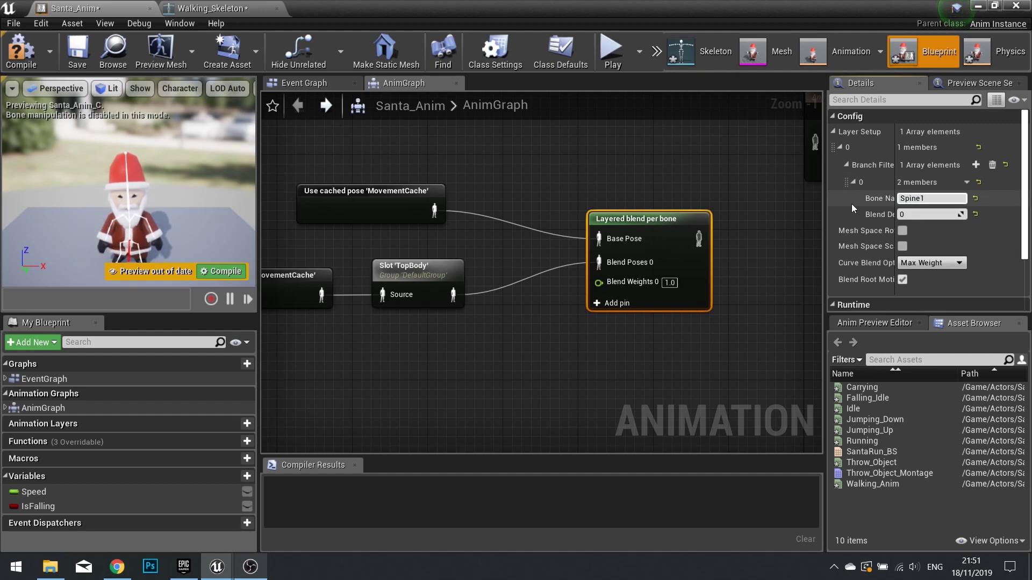
Step: Connect the Layered blend per bone output to the Output Pose result and compile Santa_Anim
right_click_drag(747, 258, 466, 270)
left_click_drag(461, 270, 588, 238)
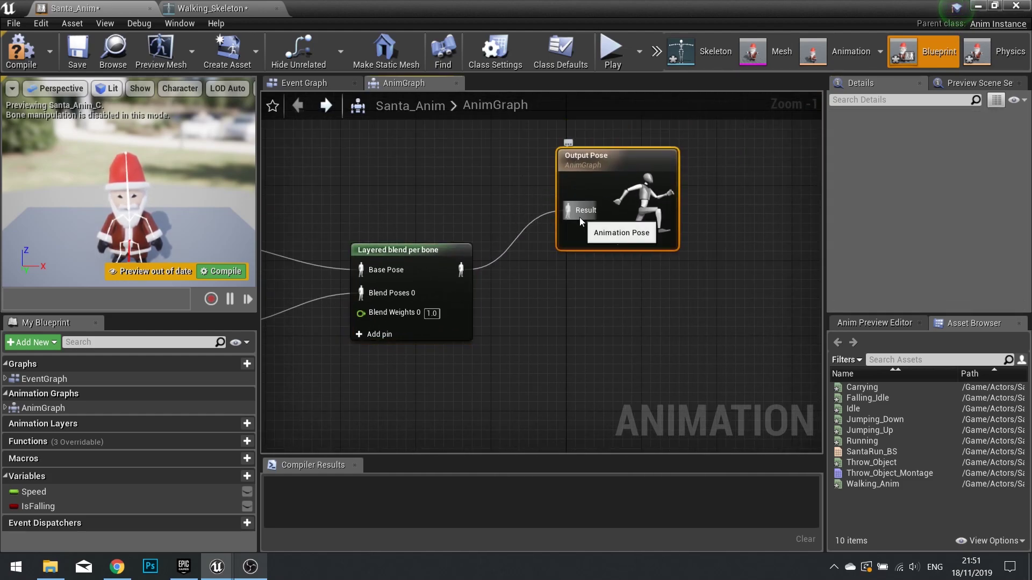
left_click(21, 50)
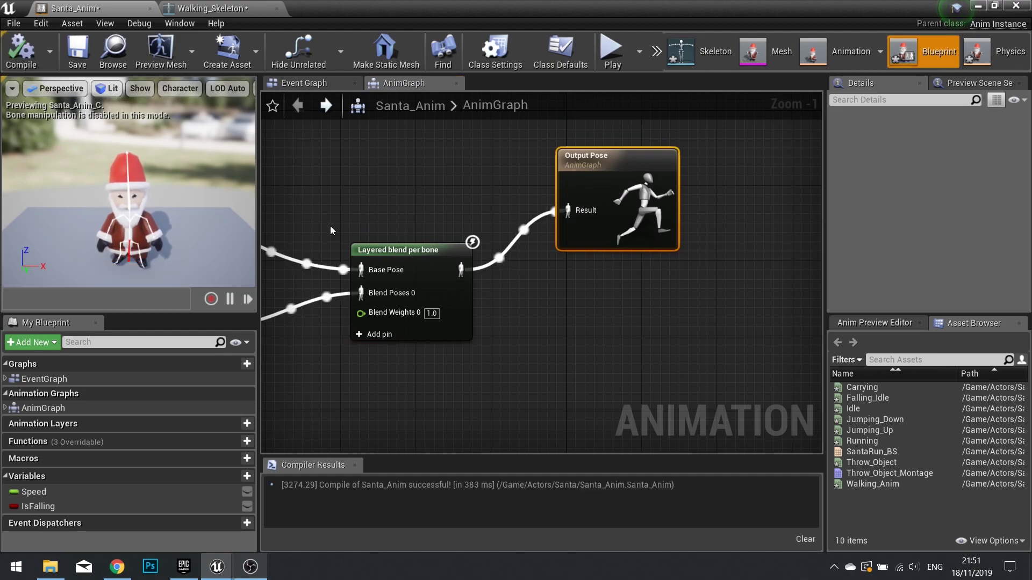
right_click_drag(330, 226, 559, 205)
scroll(559, 205, "down", 1)
right_click_drag(505, 314, 474, 380)
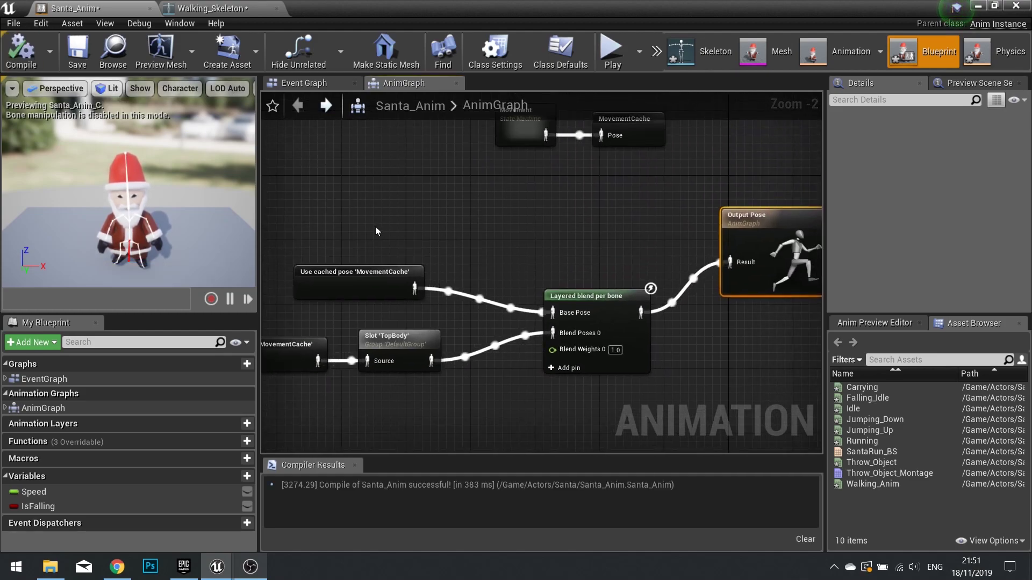
left_click(374, 291)
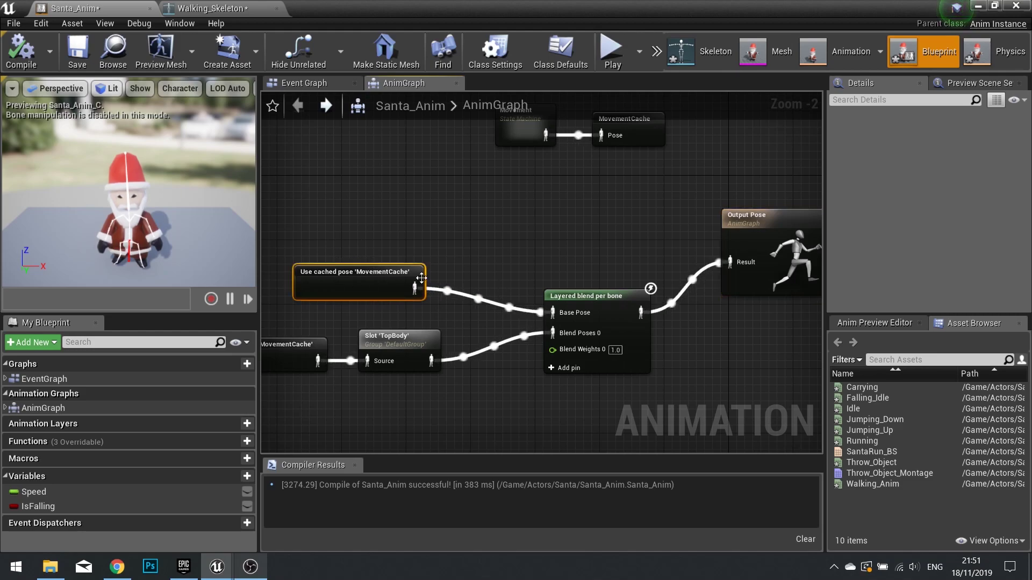
Step: Close the animation editor window and open the Santa blueprint class from the Actors/Santa folder
left_click(1015, 5)
double_click(405, 457)
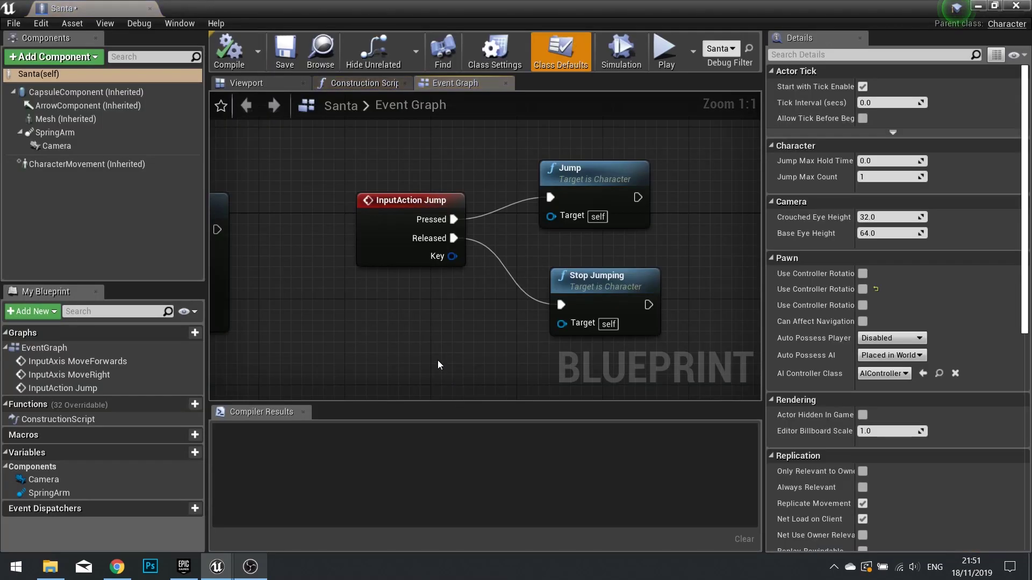
Step: Add an InputAction Attack event to Santa's Event Graph in the empty area below the Stop Jumping node
right_click_drag(438, 365, 412, 247)
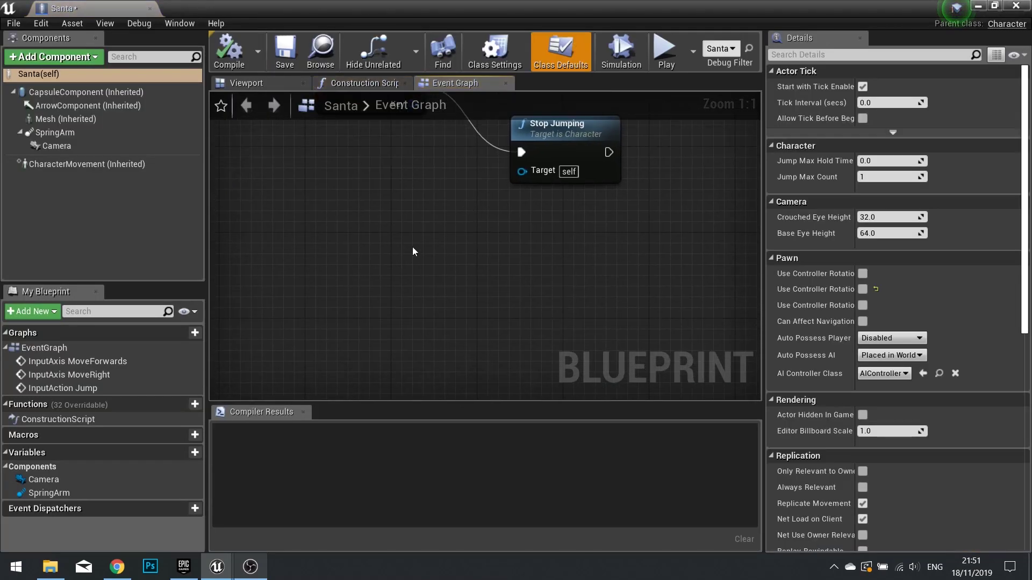
right_click(412, 247)
type("attack")
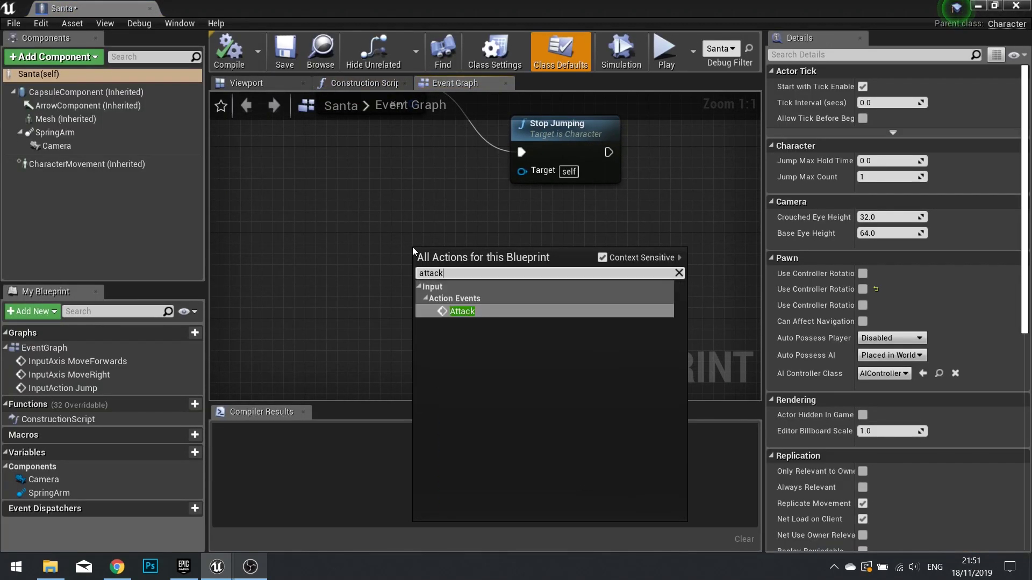
left_click(461, 311)
left_click_drag(457, 250, 349, 262)
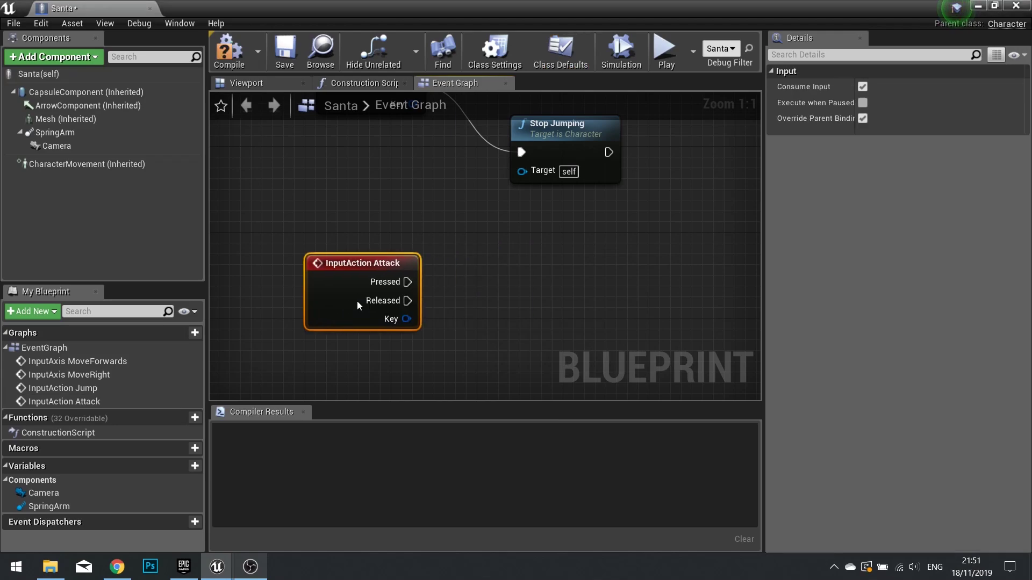
right_click_drag(433, 317, 417, 278)
left_click_drag(359, 261, 426, 263)
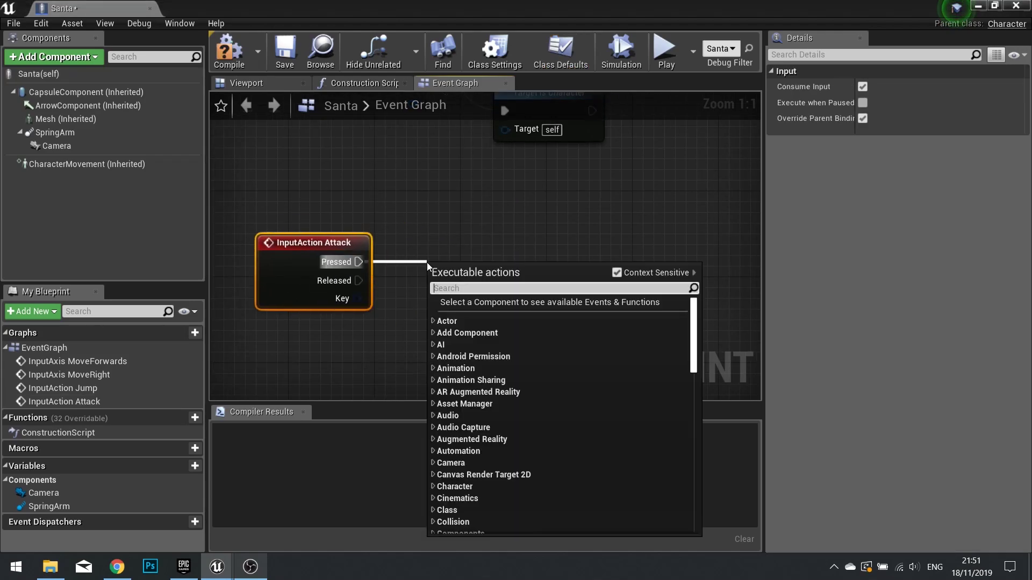
type("play montage")
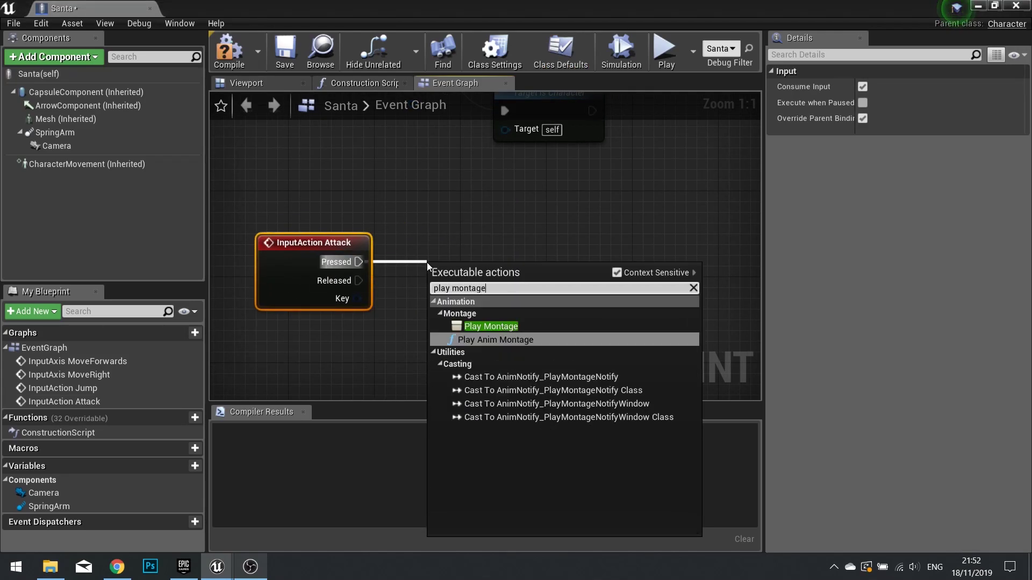
left_click(493, 340)
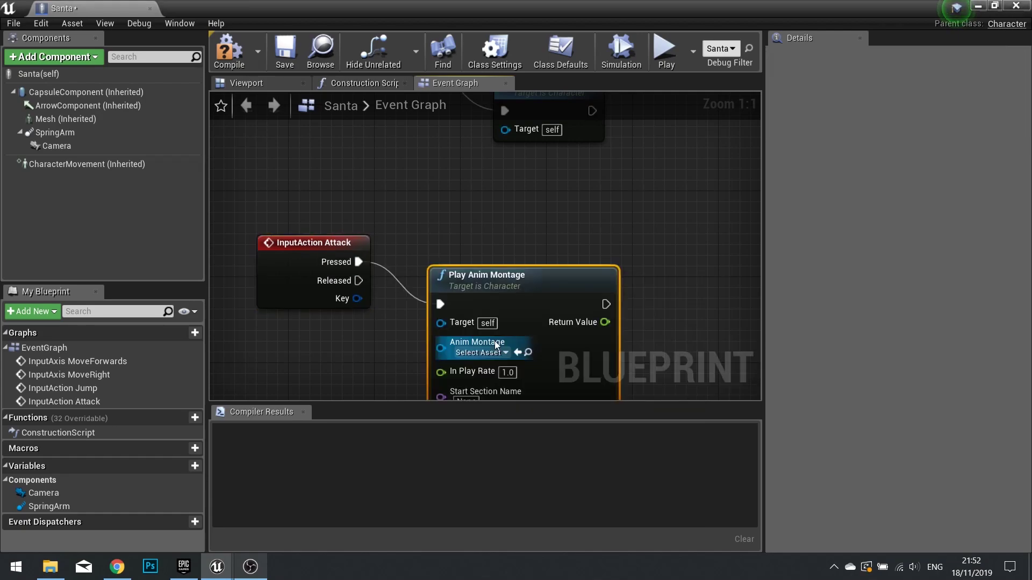
left_click_drag(526, 291, 528, 257)
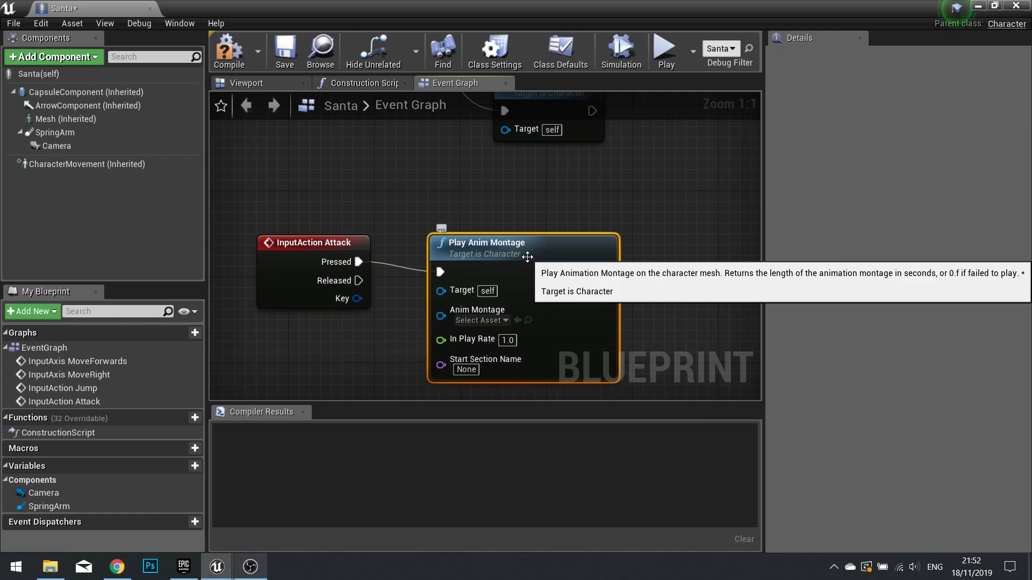
key("Delete")
Step: Add a Play Montage node driven by the Attack event's Pressed output and align it beside the event
left_click_drag(359, 262, 494, 263)
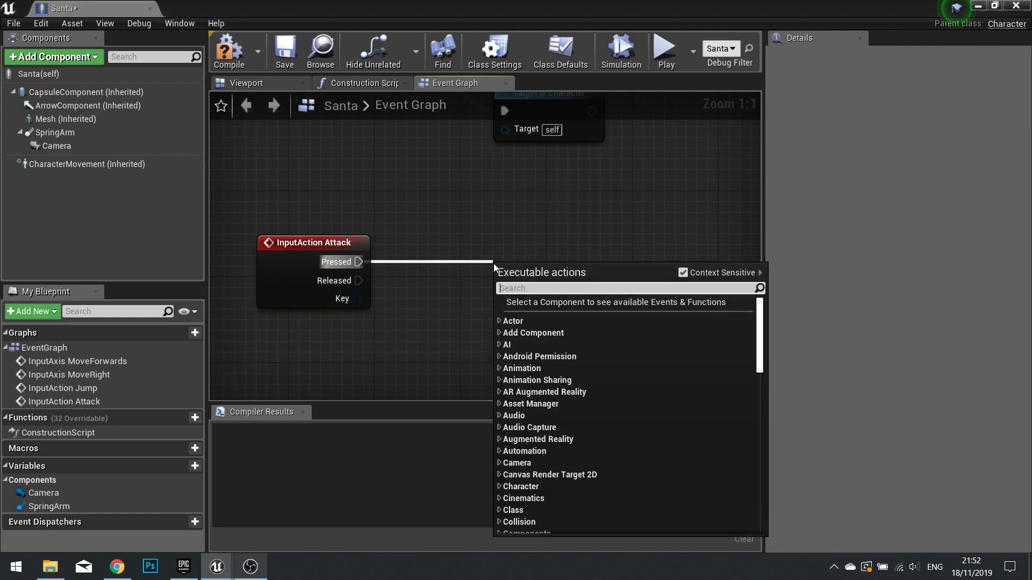
type("play mont")
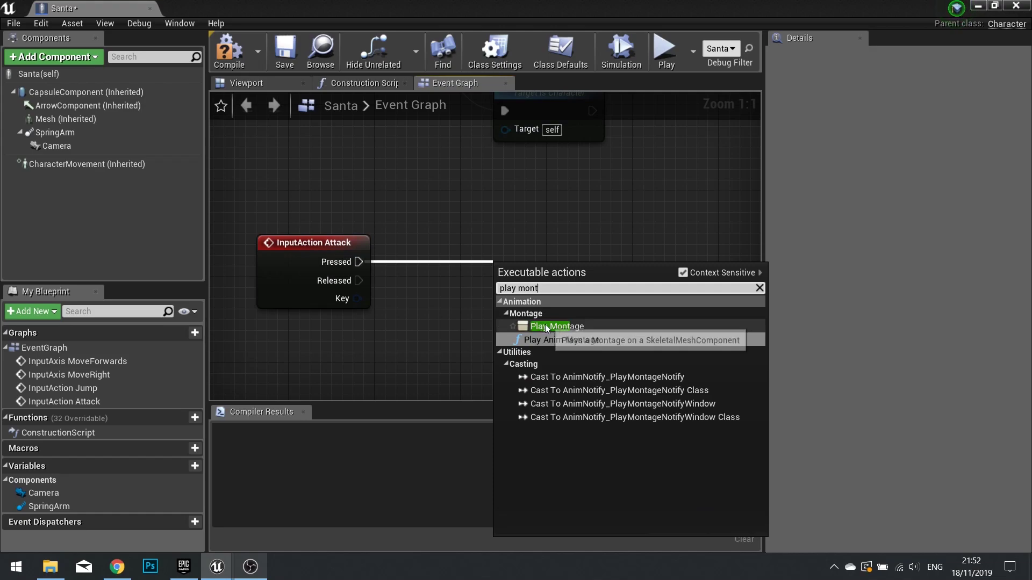
left_click(546, 328)
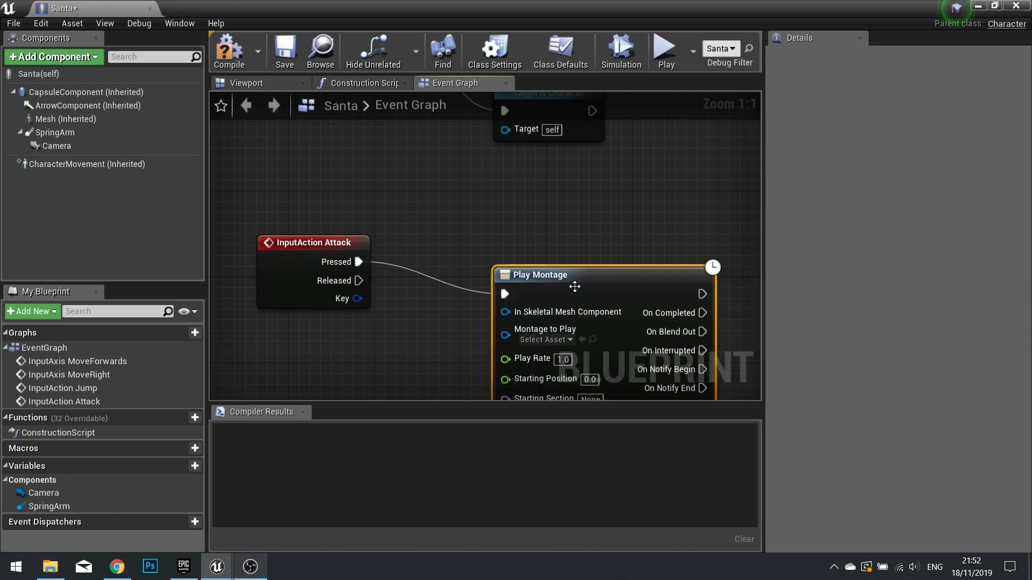
left_click_drag(606, 286, 506, 256)
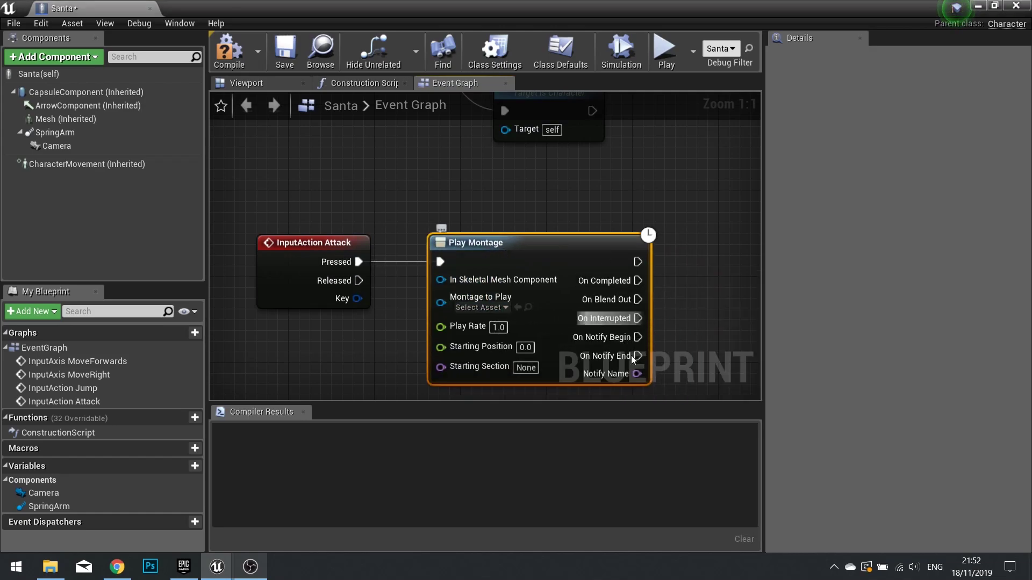
Step: Add a Mesh reference below the Attack event, connected to Play Montage's In Skeletal Mesh Component input
right_click_drag(441, 301, 385, 269)
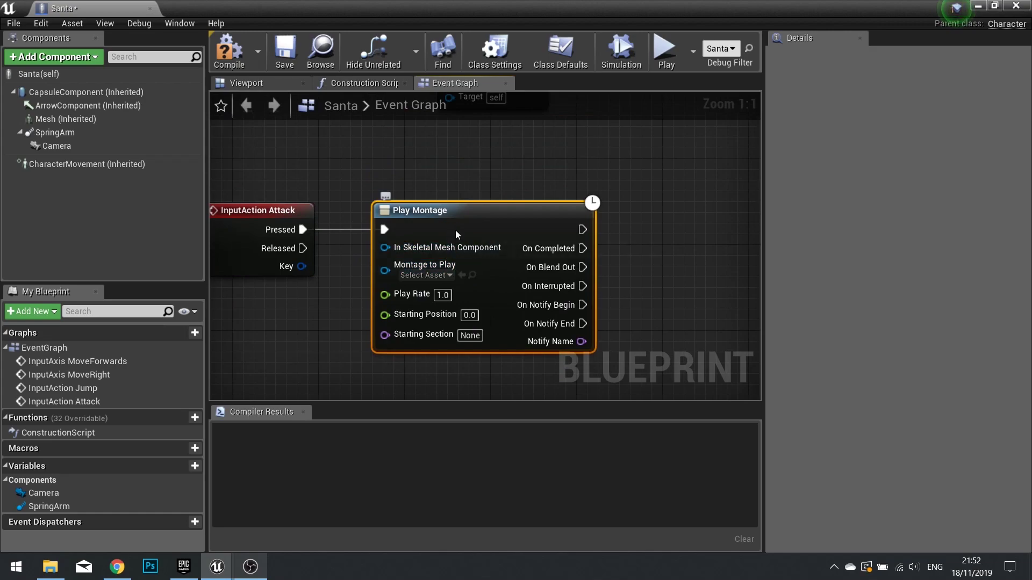
left_click_drag(457, 233, 500, 233)
left_click_drag(77, 118, 430, 248)
left_click_drag(330, 254, 279, 305)
Step: Set Montage to Play to Throw_Object_Montage, then compile and close the Santa blueprint
left_click(475, 275)
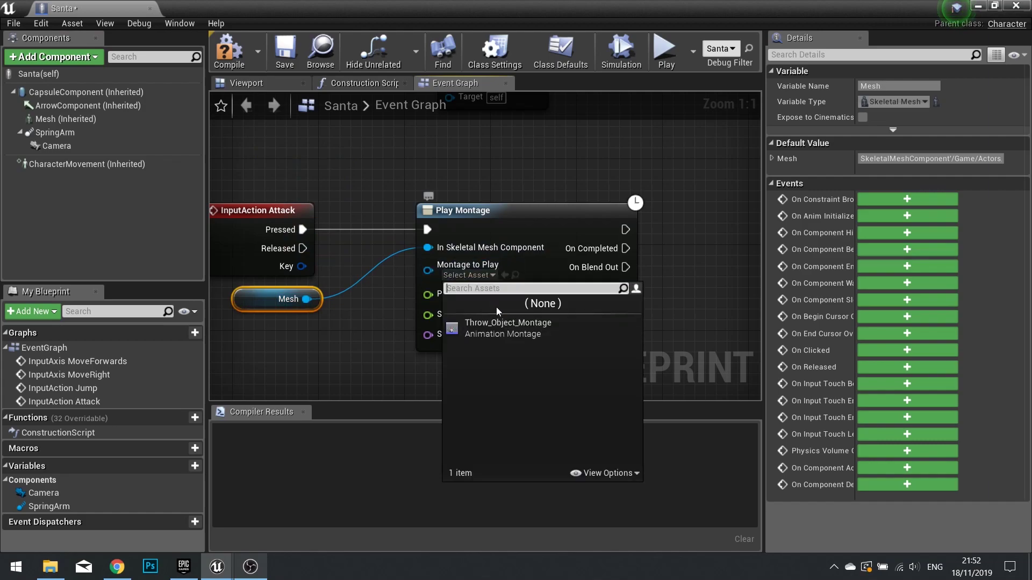
left_click(495, 331)
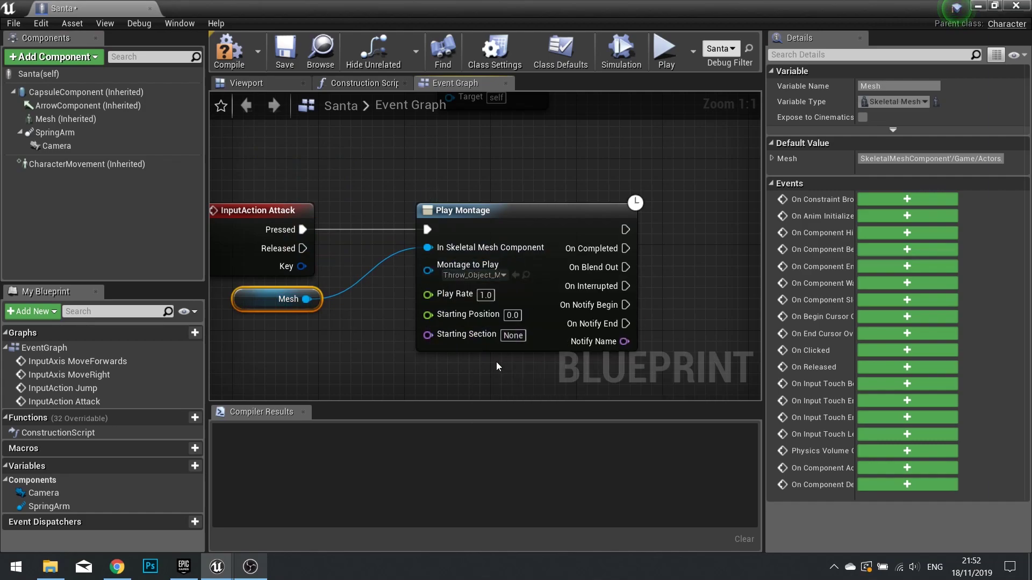
left_click(238, 61)
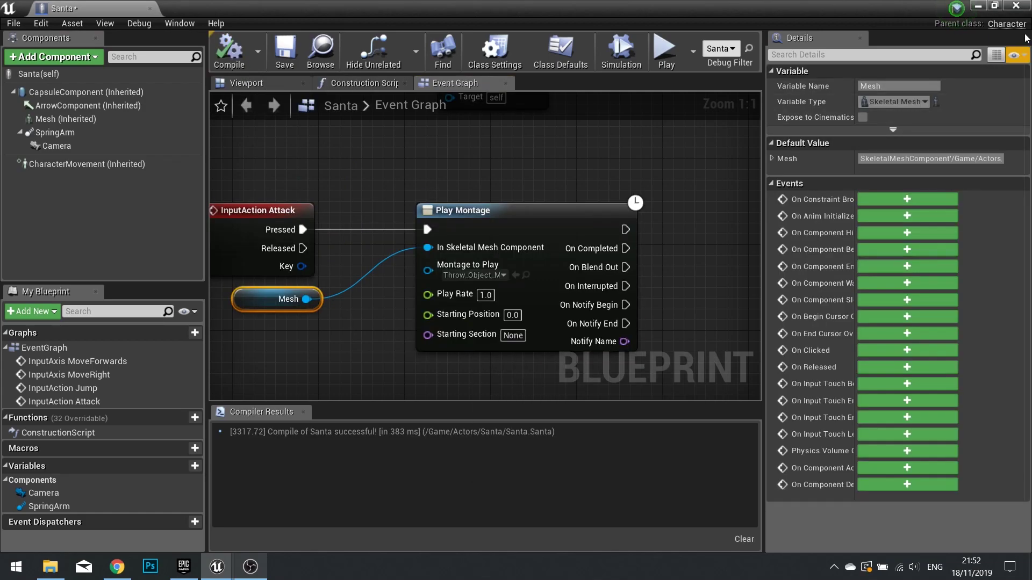
left_click(1016, 7)
Step: Play the level and run Santa around in all directions to test the throw attack while moving
left_click(730, 49)
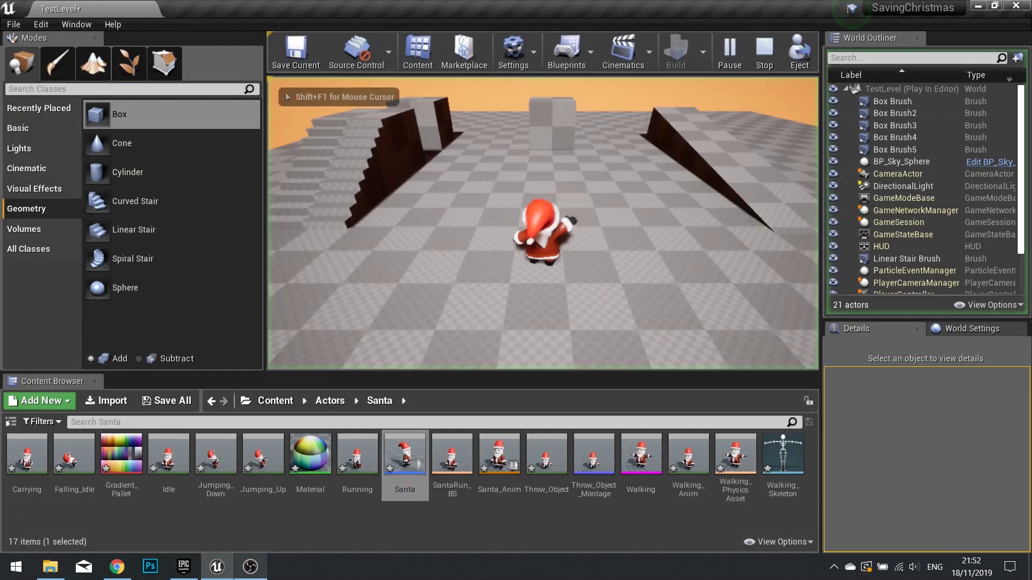
key("w")
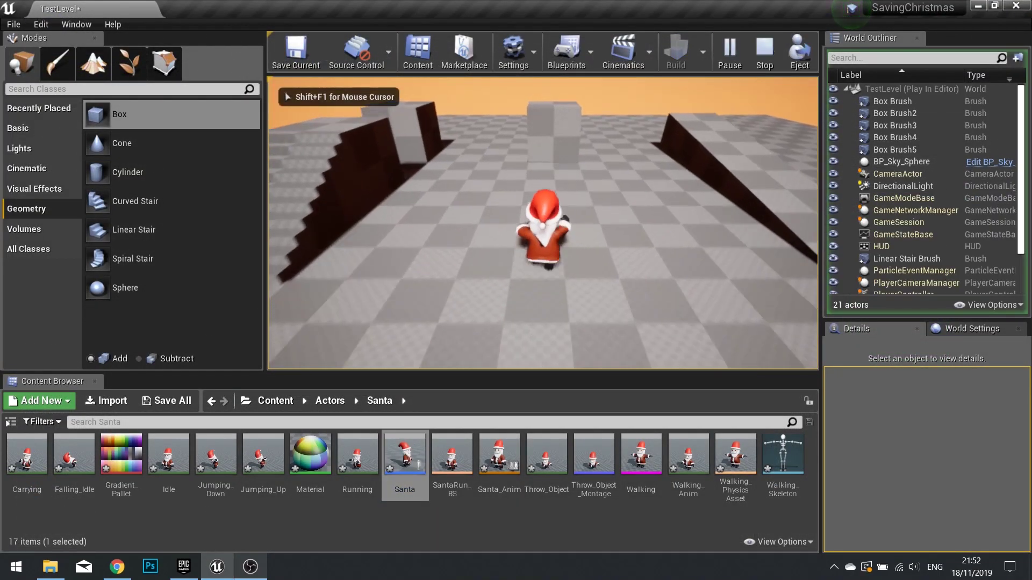
key("a")
key("s")
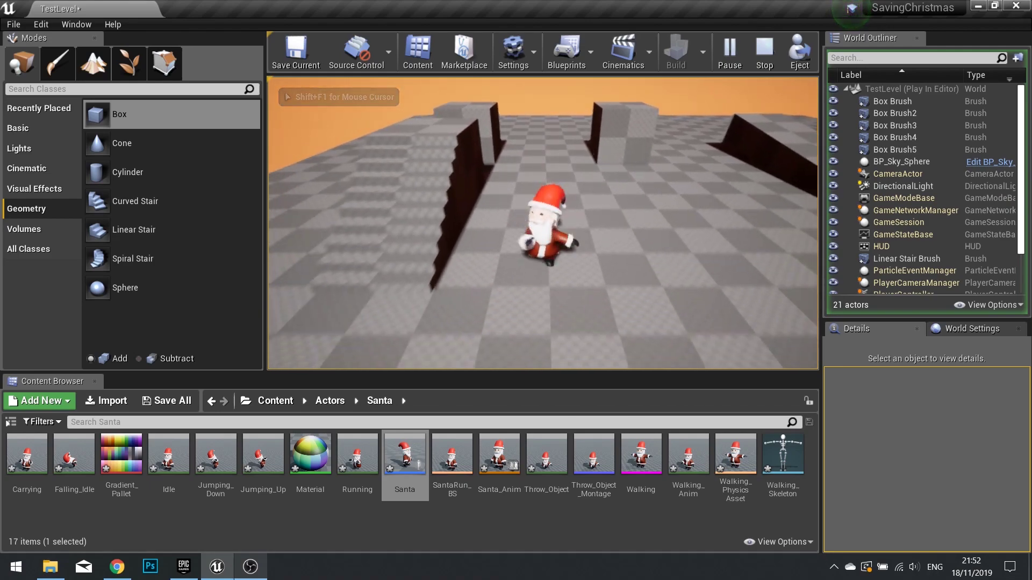
key("d")
key("w")
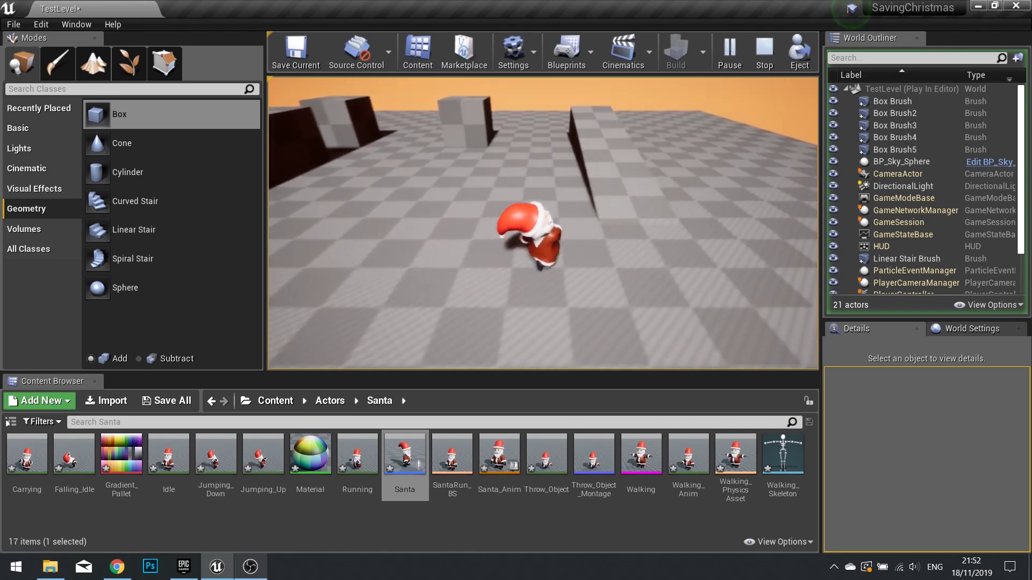
key("w")
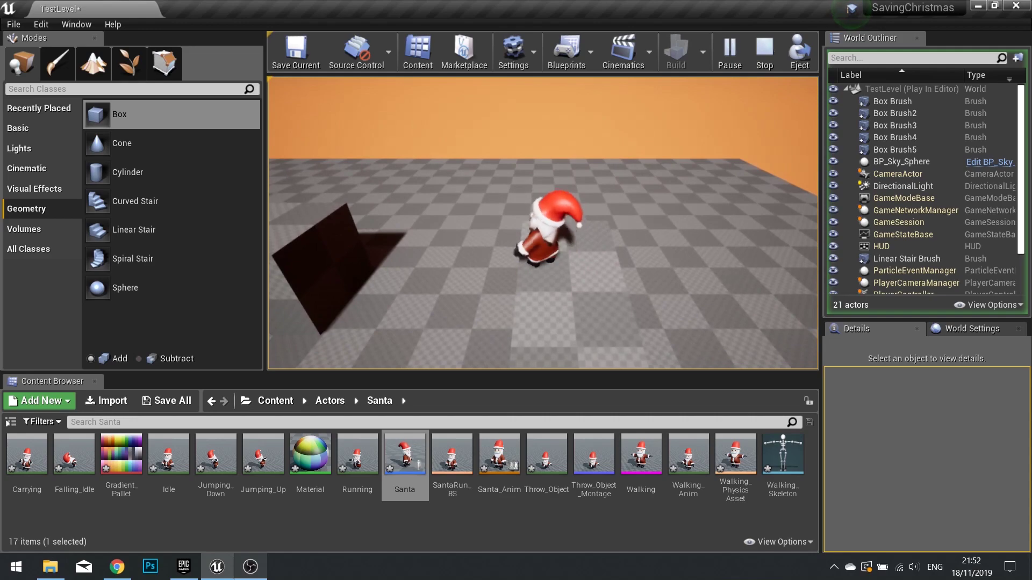
key("d")
key("a")
key("s")
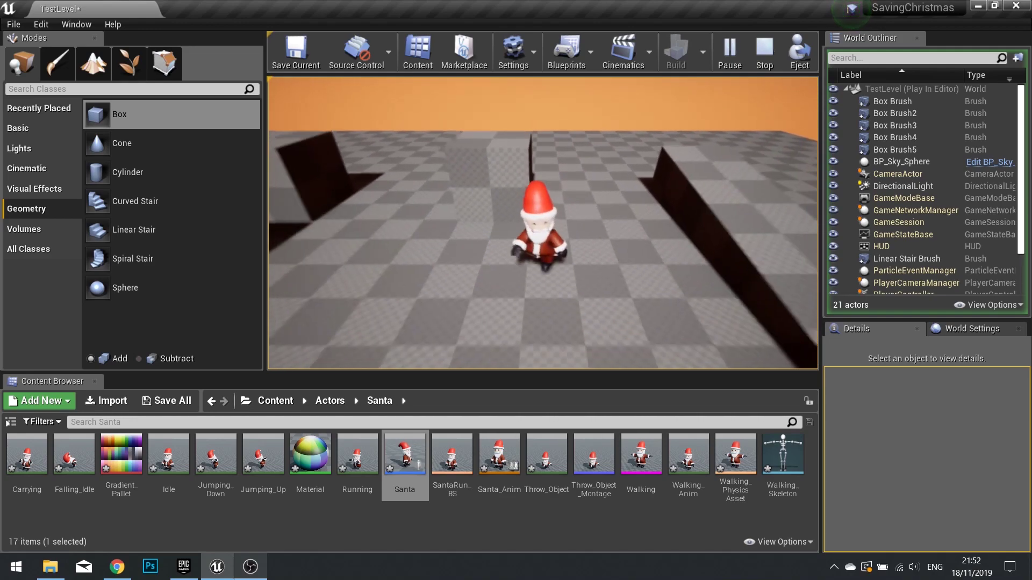
key("d")
key("a")
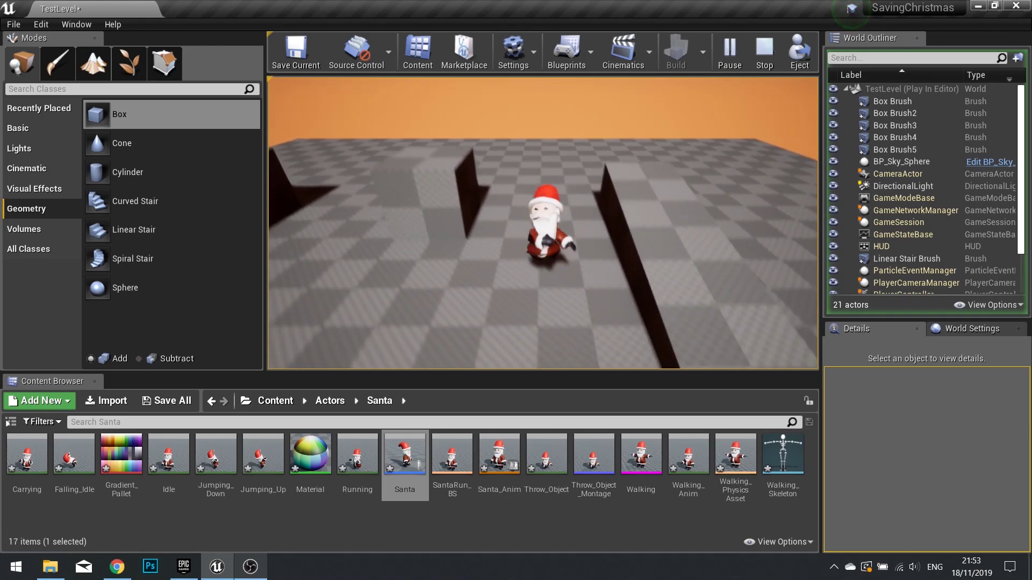
key("s")
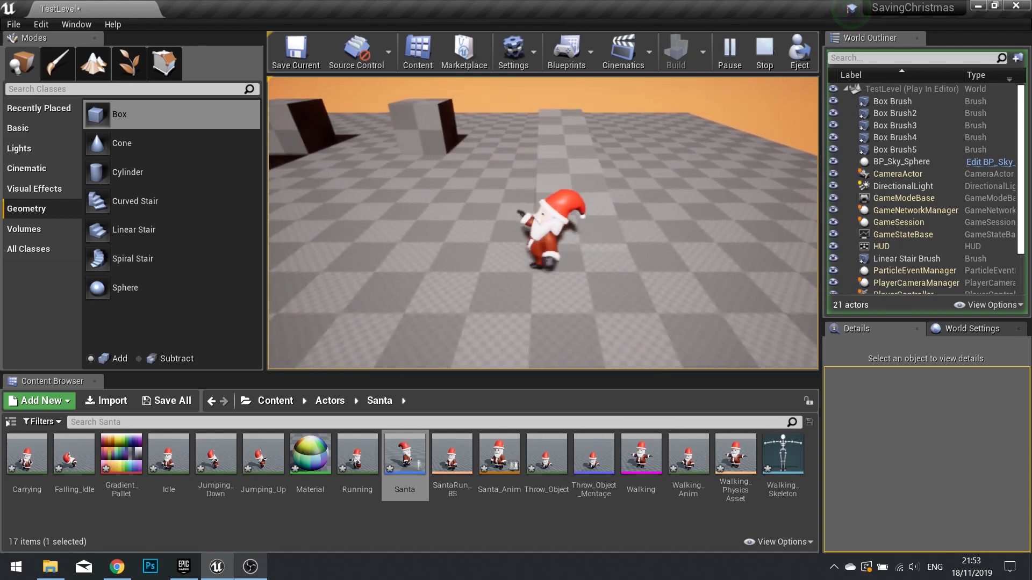
key("s")
key("s")
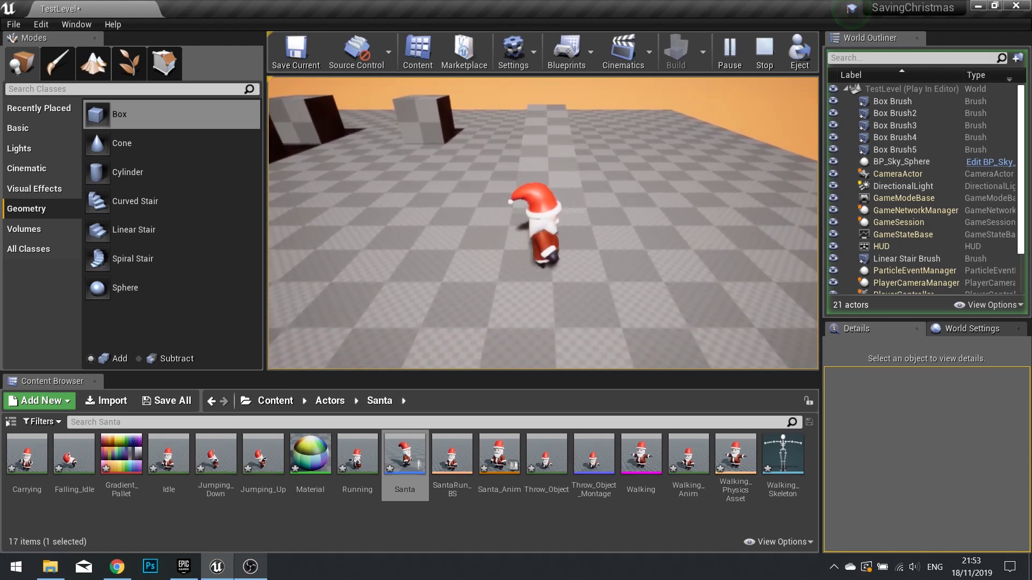
key("s")
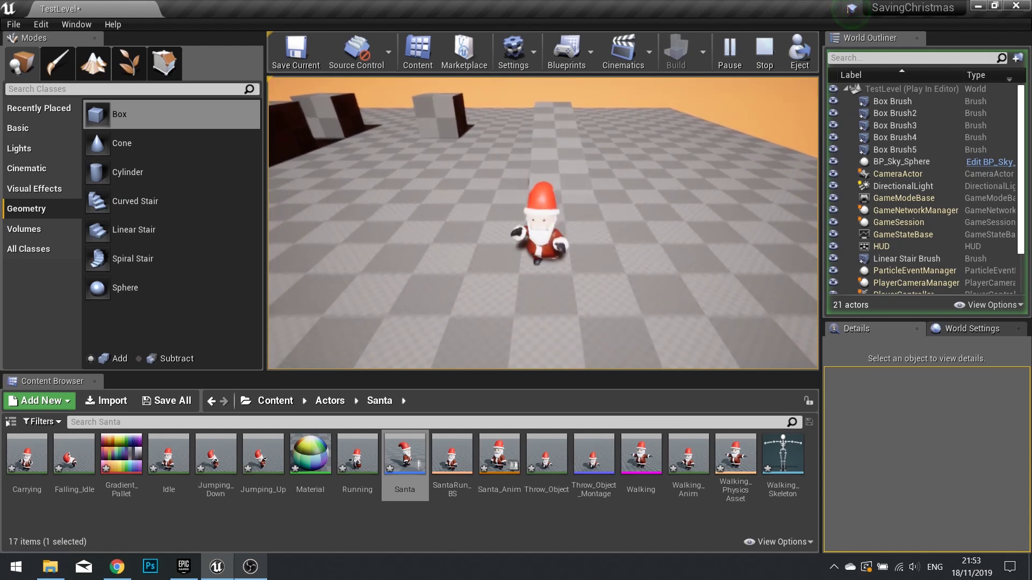
key("a")
key("s")
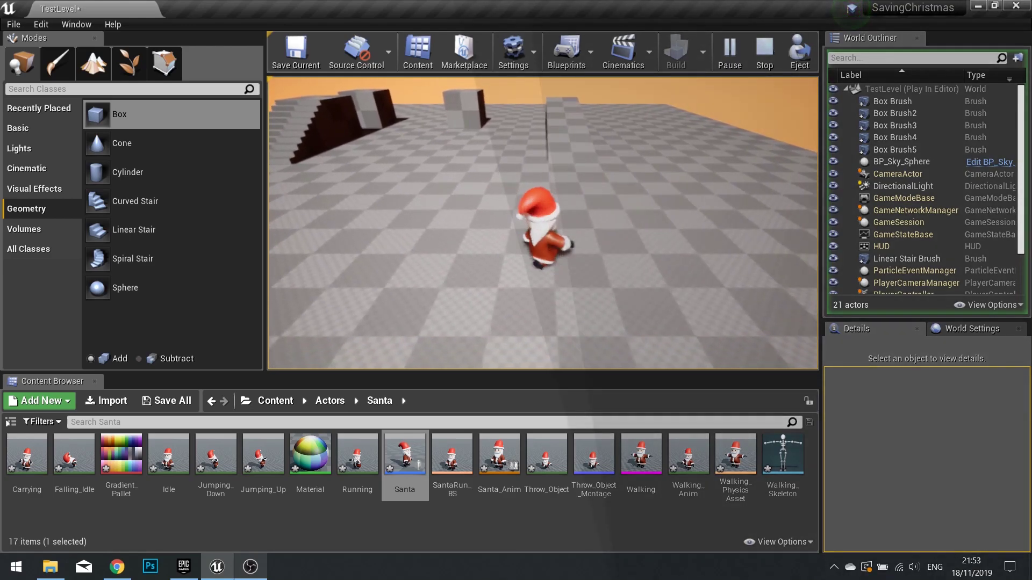
key("d")
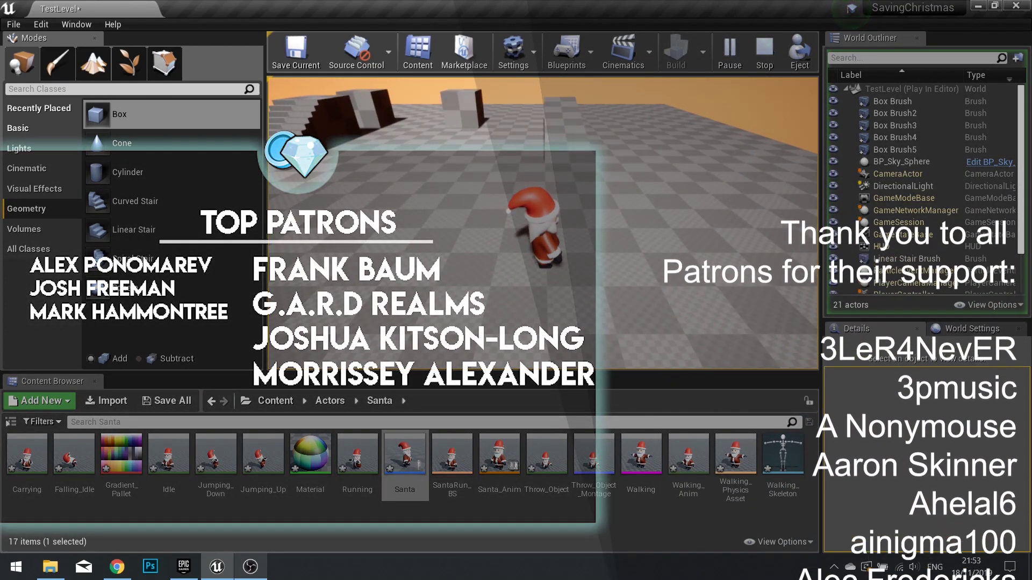